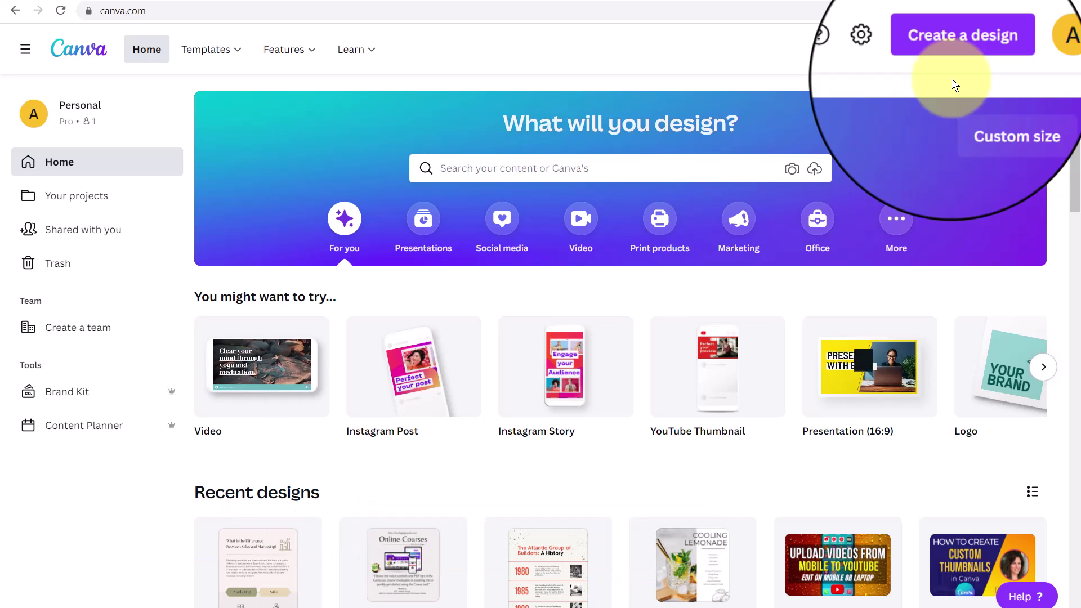
Step: Start a new blank Instagram Post design at 1080 × 1080 px
click(955, 50)
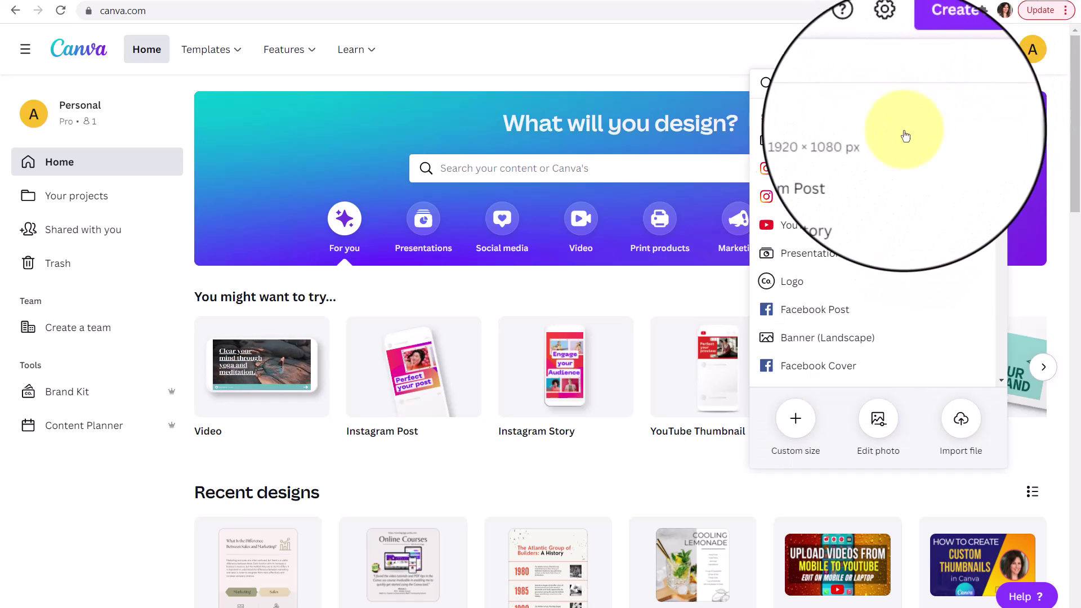
click(853, 175)
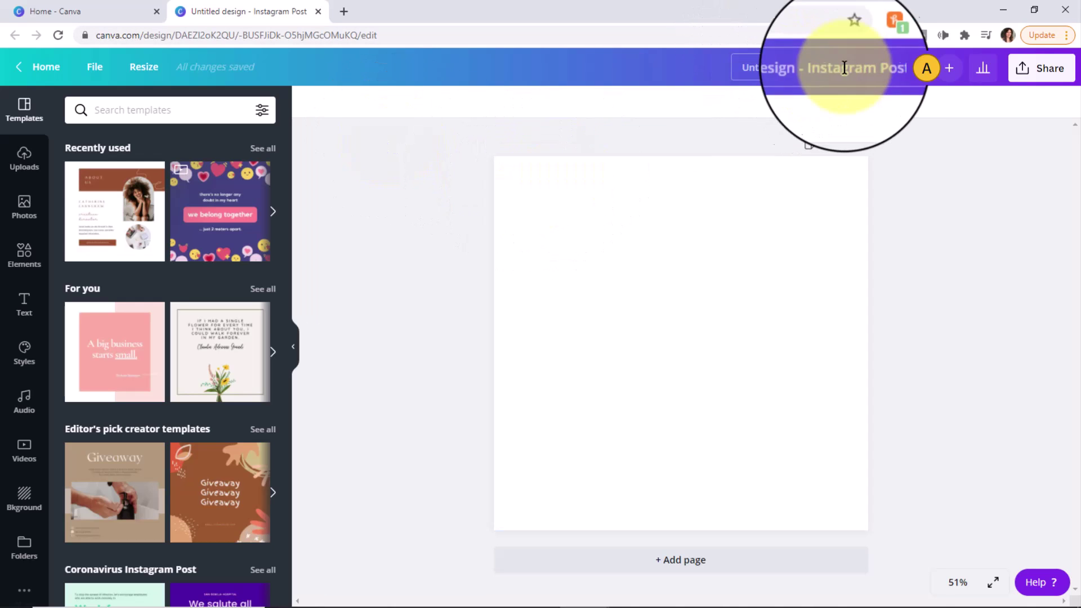
Step: Clear the 'Untitled design - Instagram Post' title so it can be renamed 'New IS Graphic'
click(897, 70)
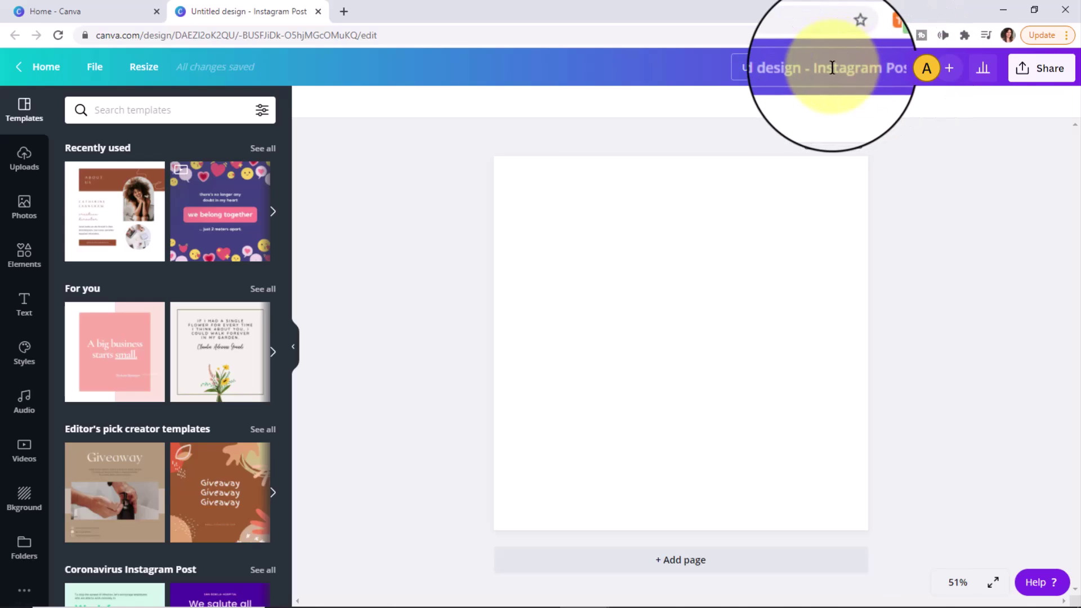
key(ctrl+a)
key(BackSpace)
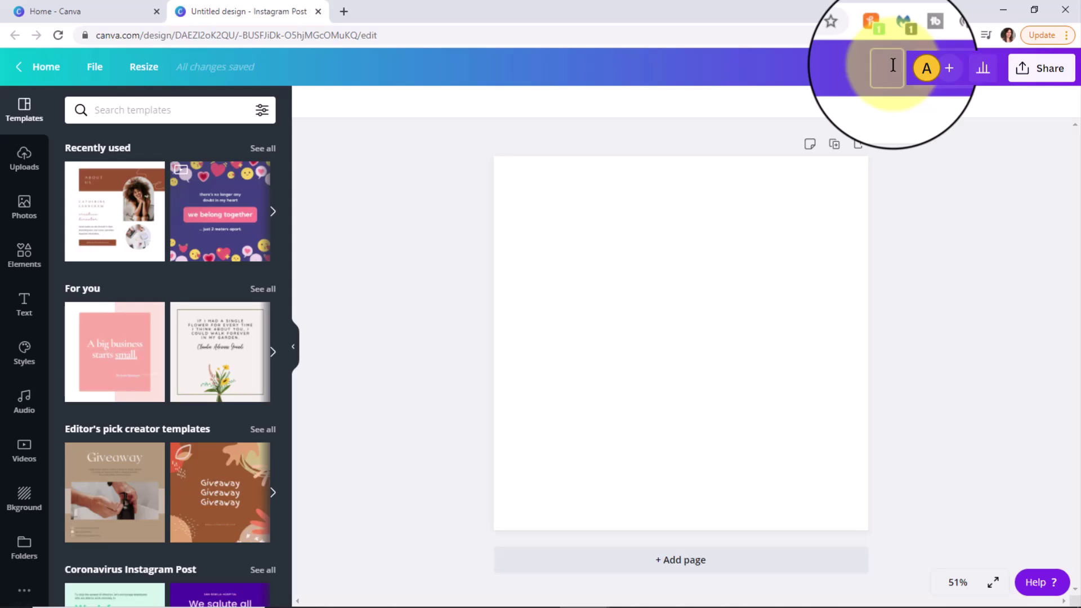
text(New IS)
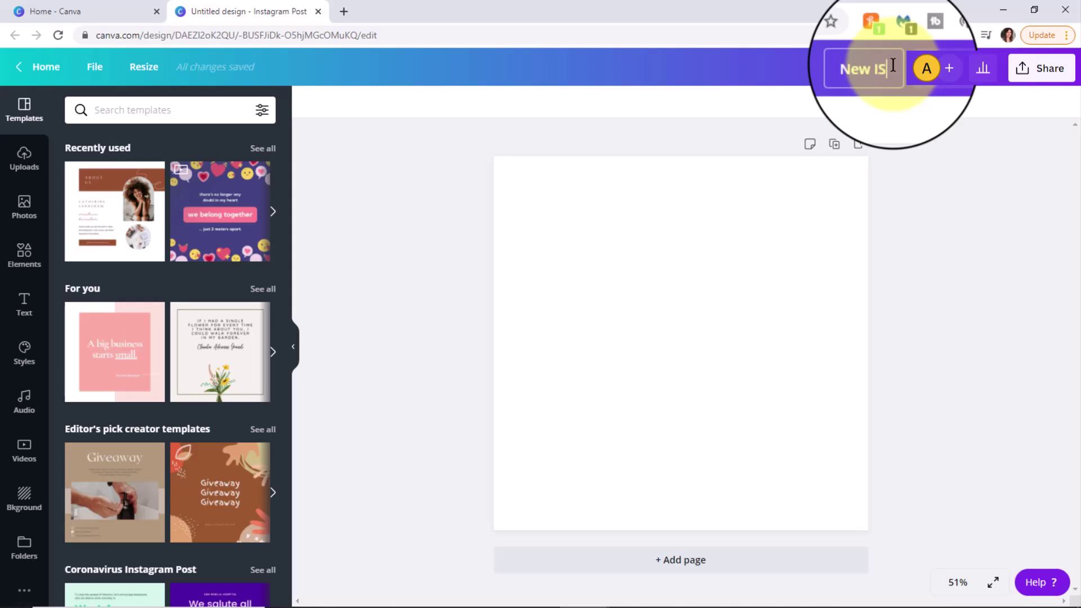
text( Graphic)
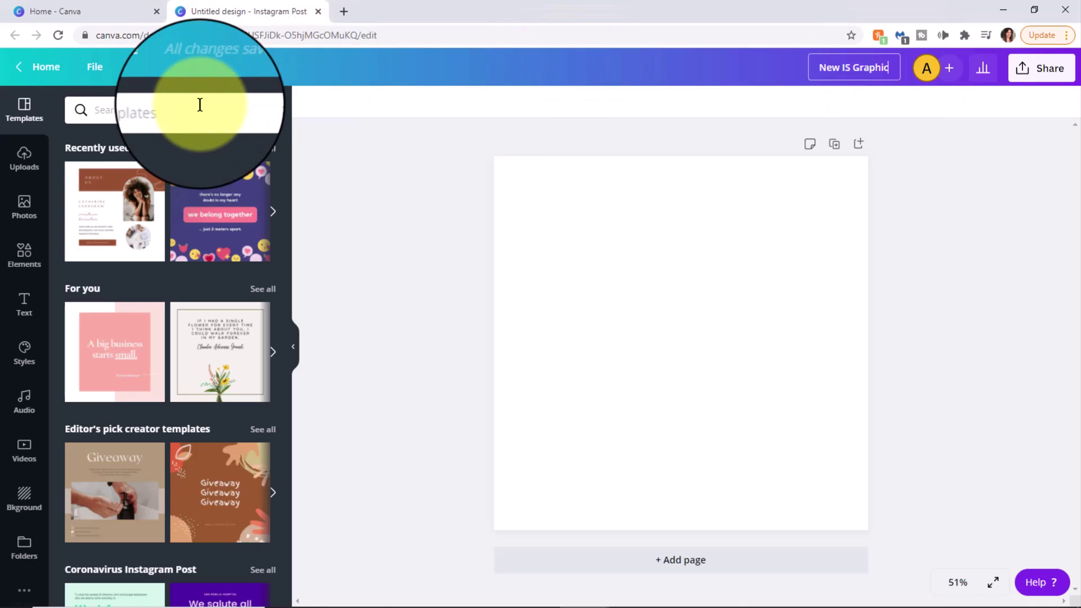
Step: Confirm the new name and apply the Spring 'Springtime Sale' Instagram template to the page
click(200, 105)
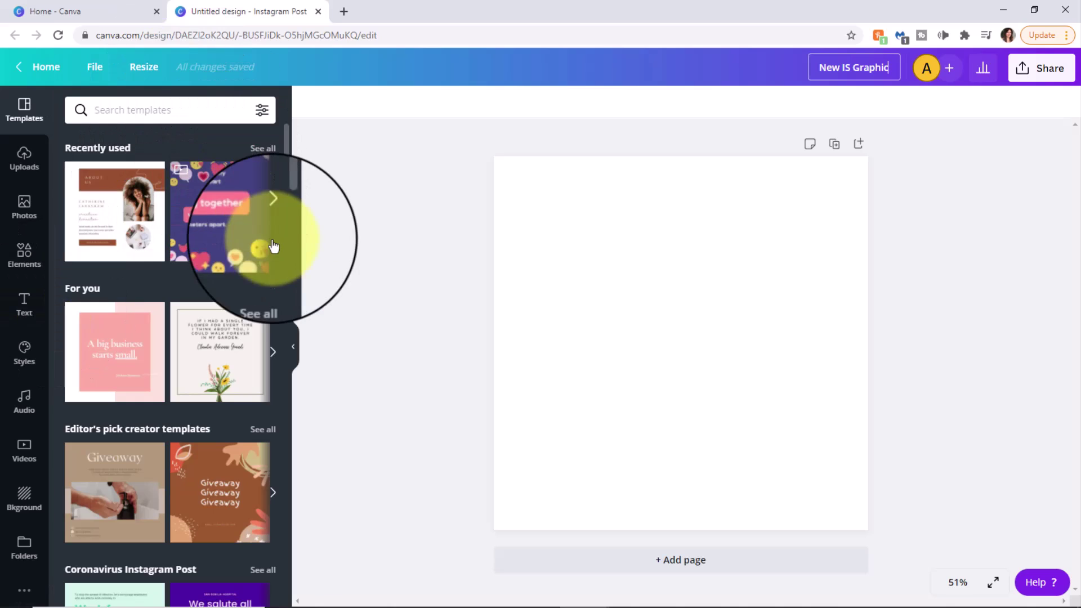
drag(287, 136, 374, 322)
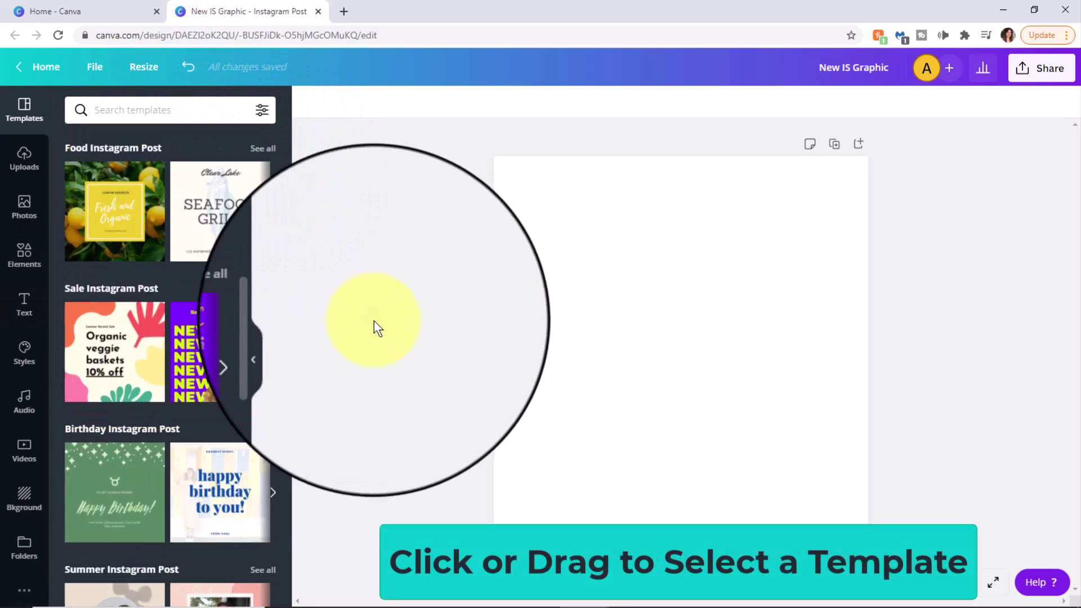
drag(387, 373, 368, 379)
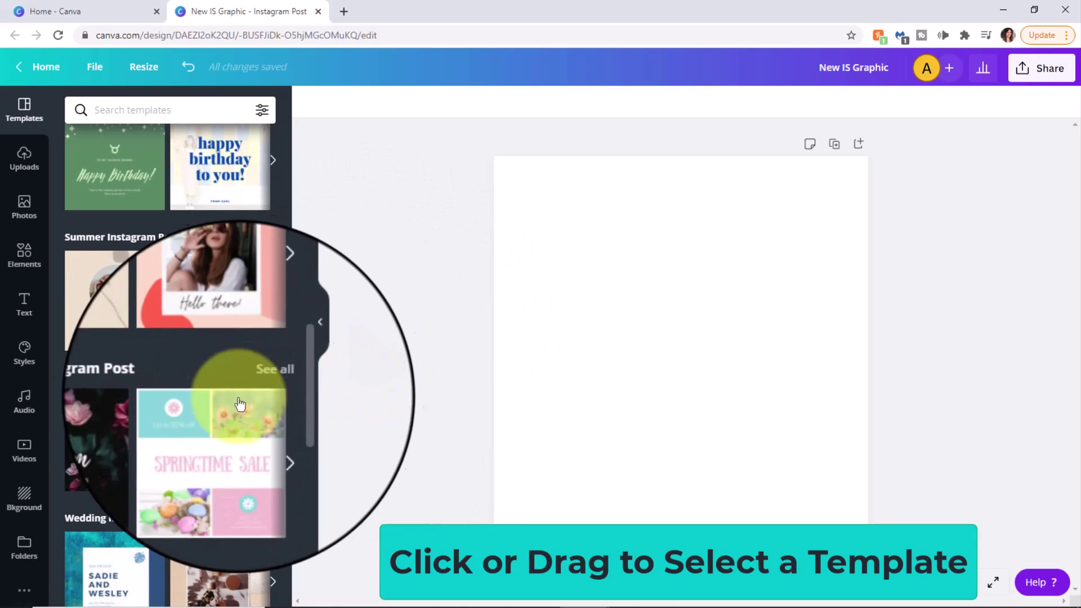
click(217, 430)
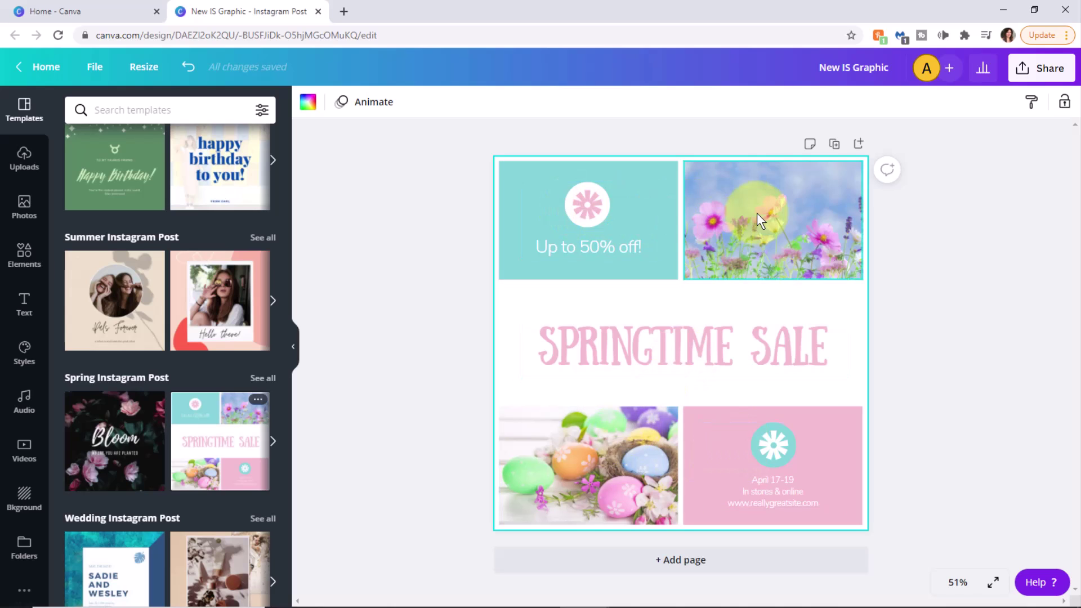
Step: Ungroup 'Up to 50% off!' from its flower icon and select the text on its own
click(589, 208)
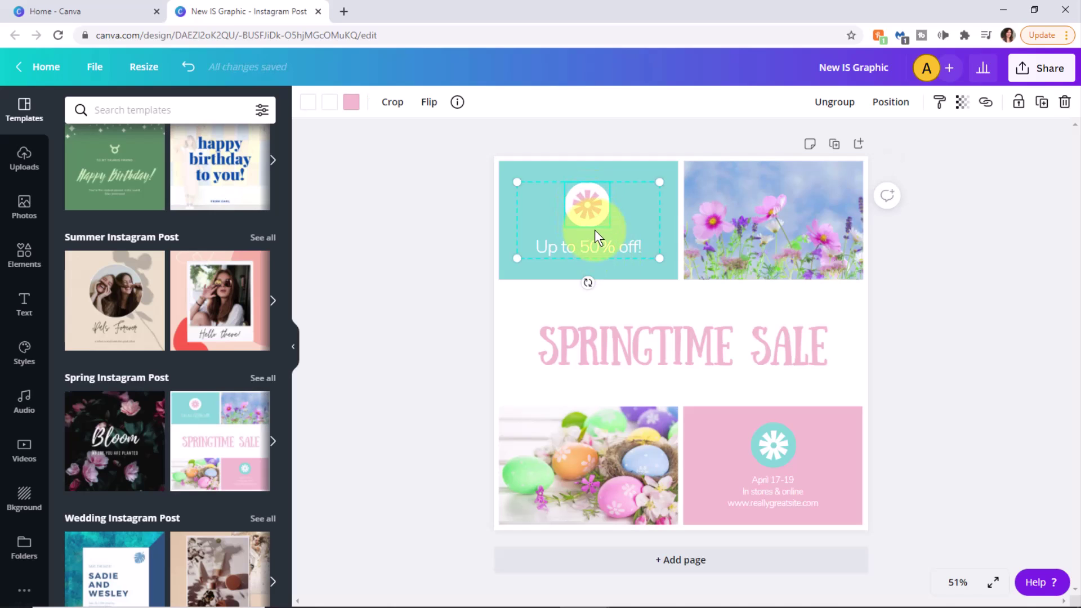
right_click(585, 206)
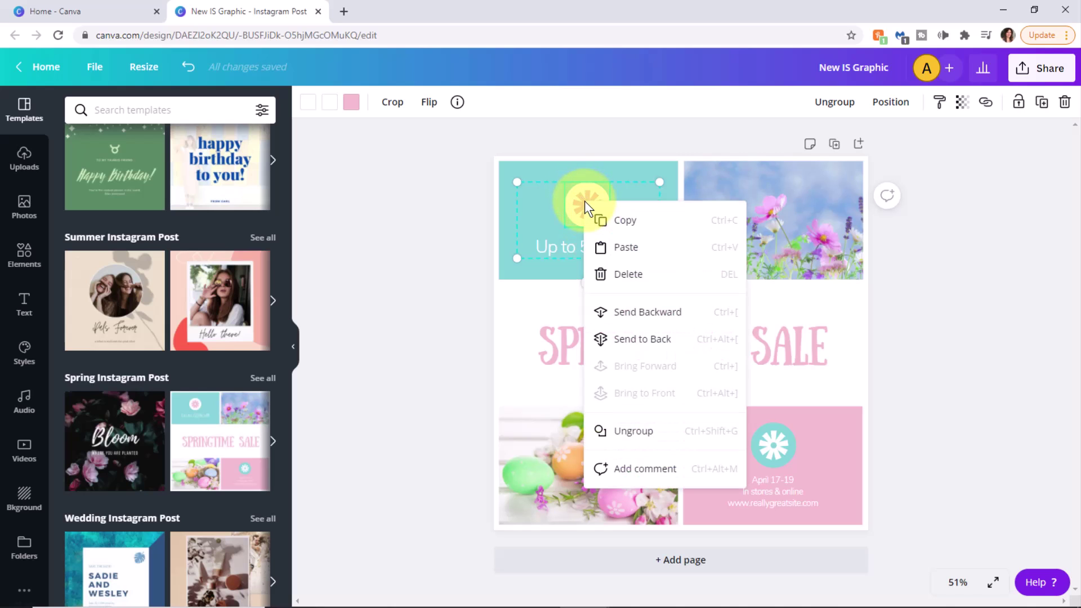
click(633, 431)
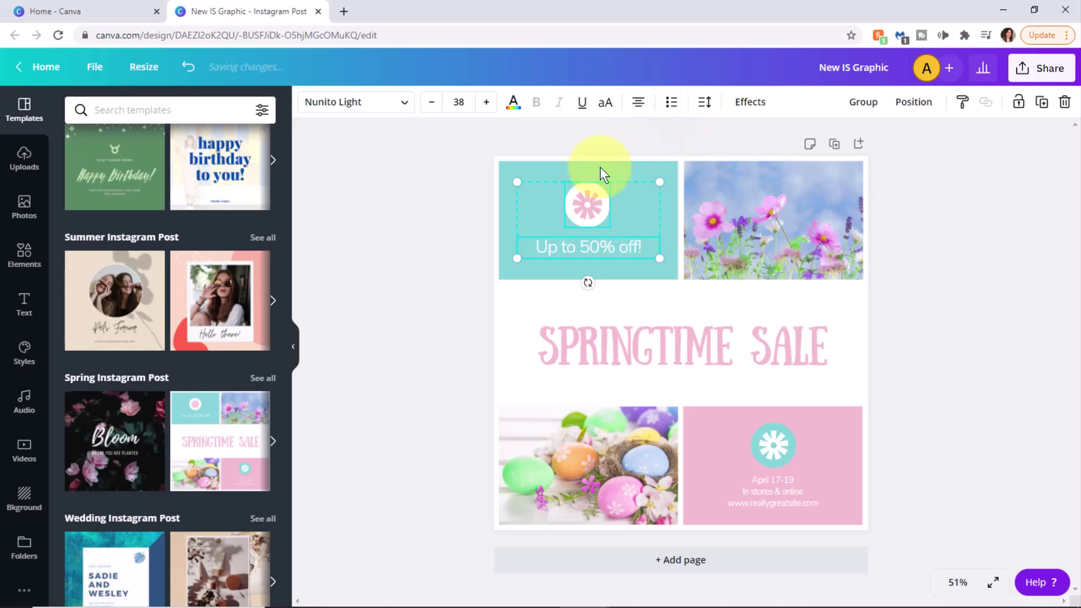
click(589, 182)
click(588, 194)
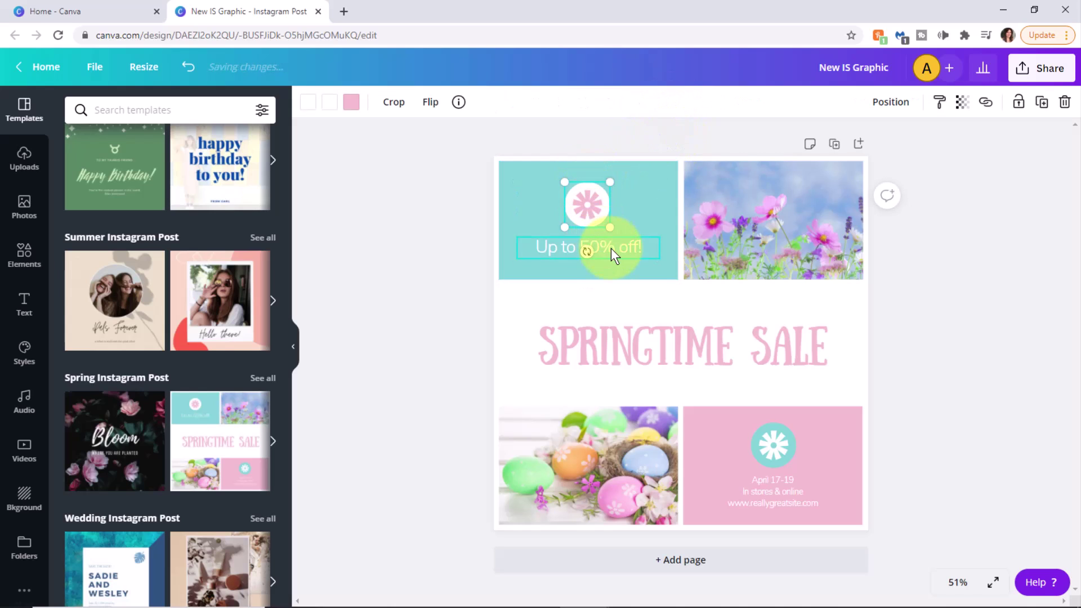
click(610, 248)
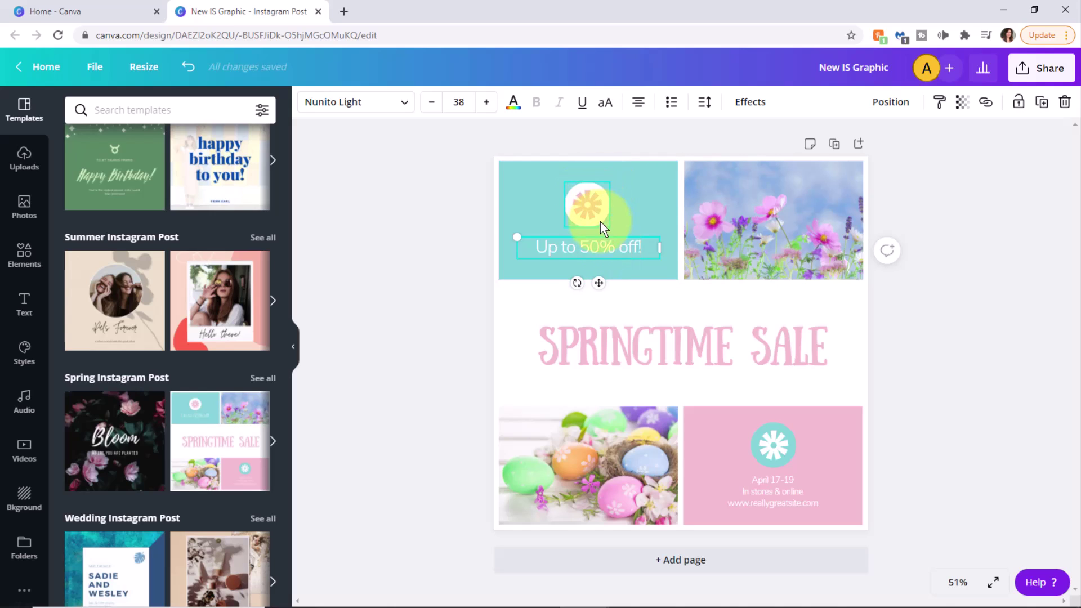
Step: Replace 50 with 25 so the discount line reads 'Up to 25% off!'
double_click(614, 248)
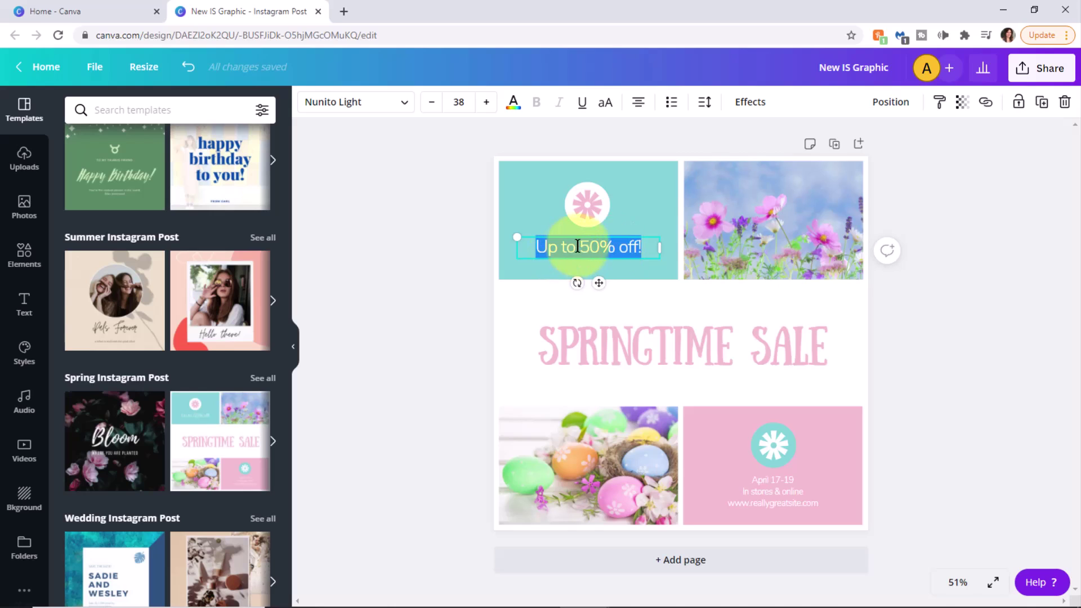
click(583, 248)
drag(580, 247, 596, 250)
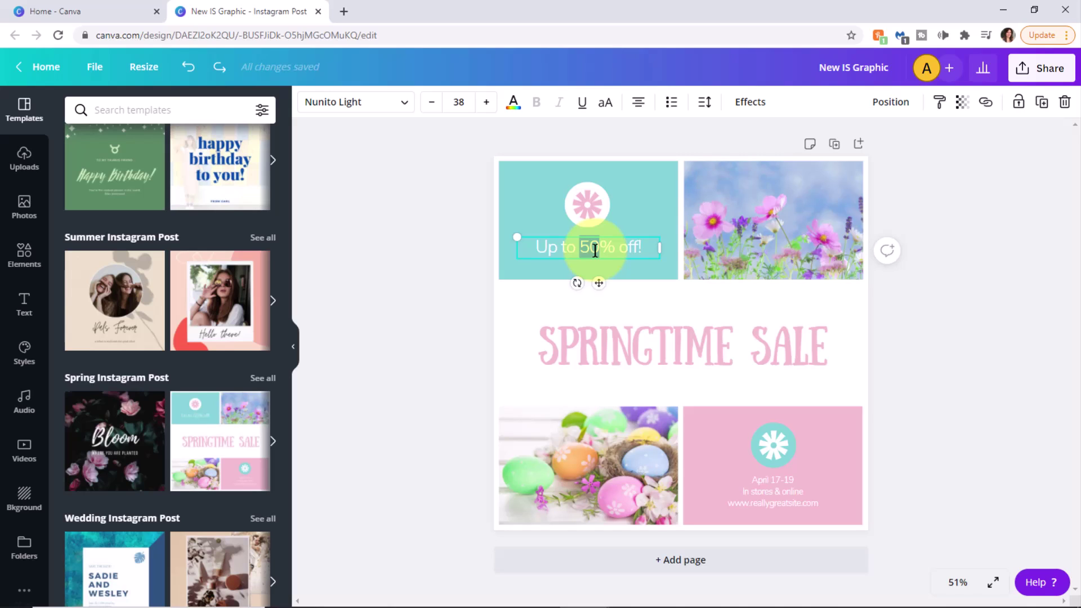
text(25)
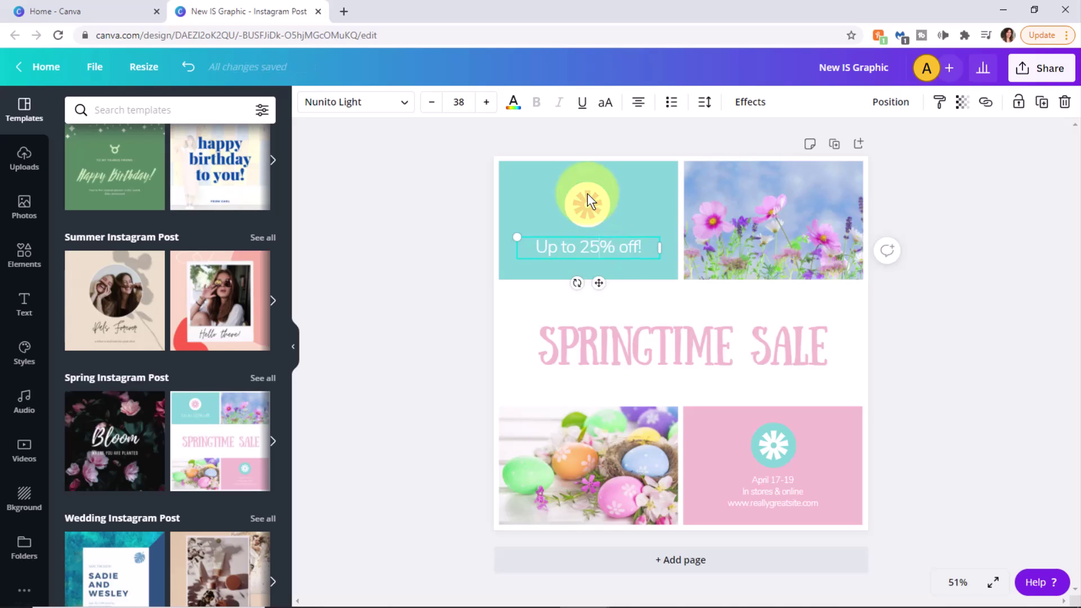
click(589, 197)
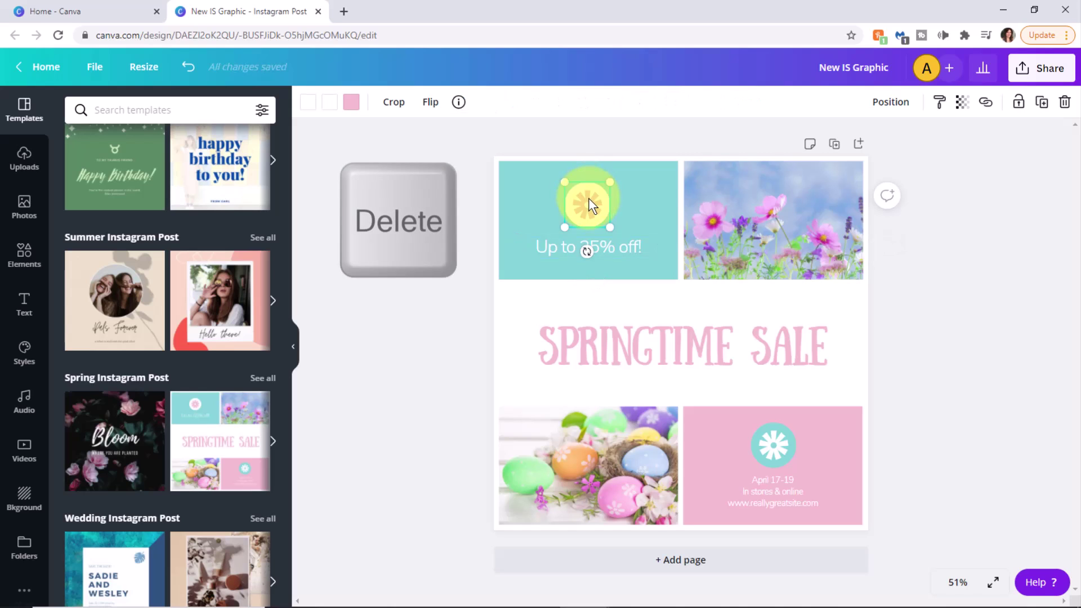
Step: Delete the flower icon above the 'Up to 25% off!' text
key(Delete)
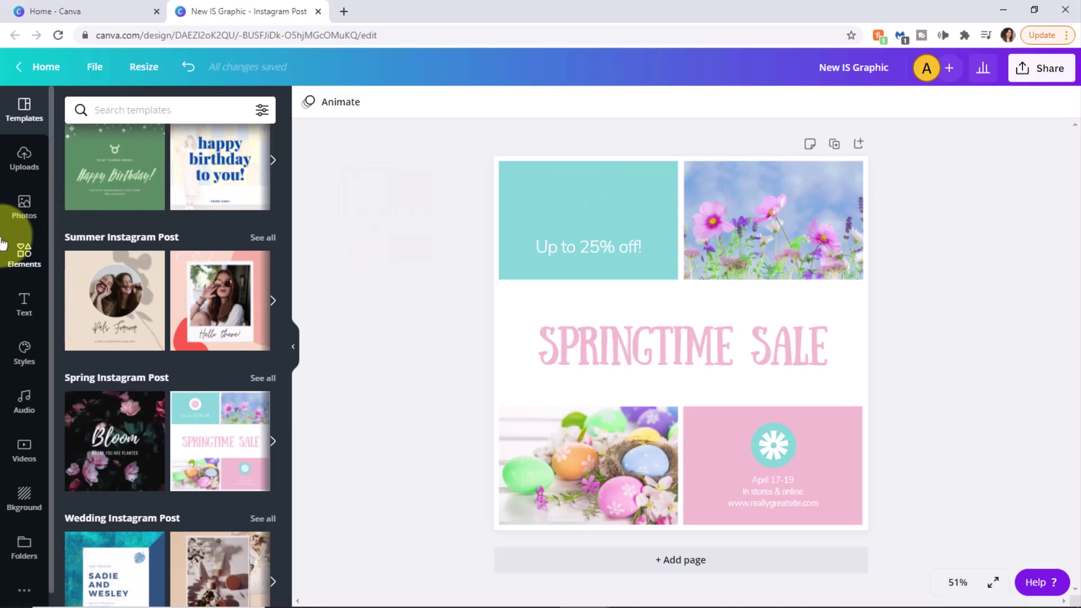
Step: Search the stock photo library for 'flowers', then for 'sale'
click(24, 215)
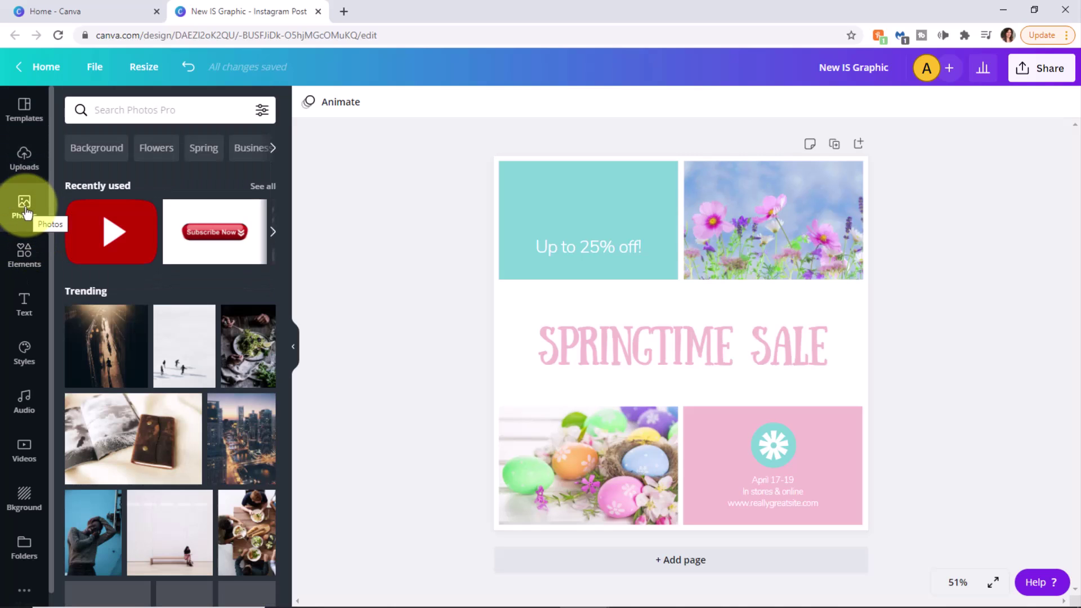
click(154, 110)
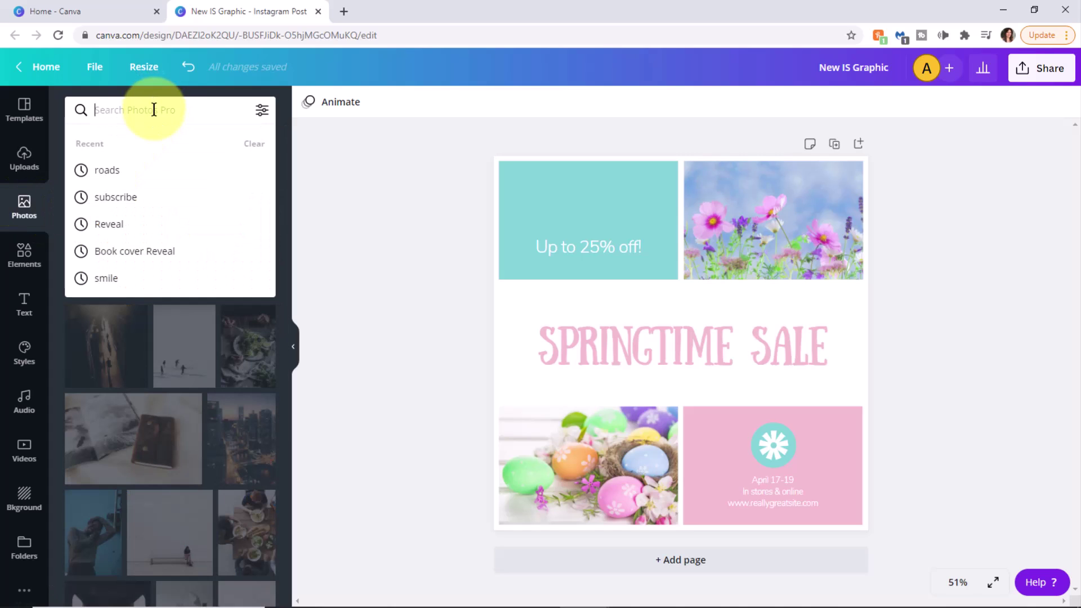
text(flowers)
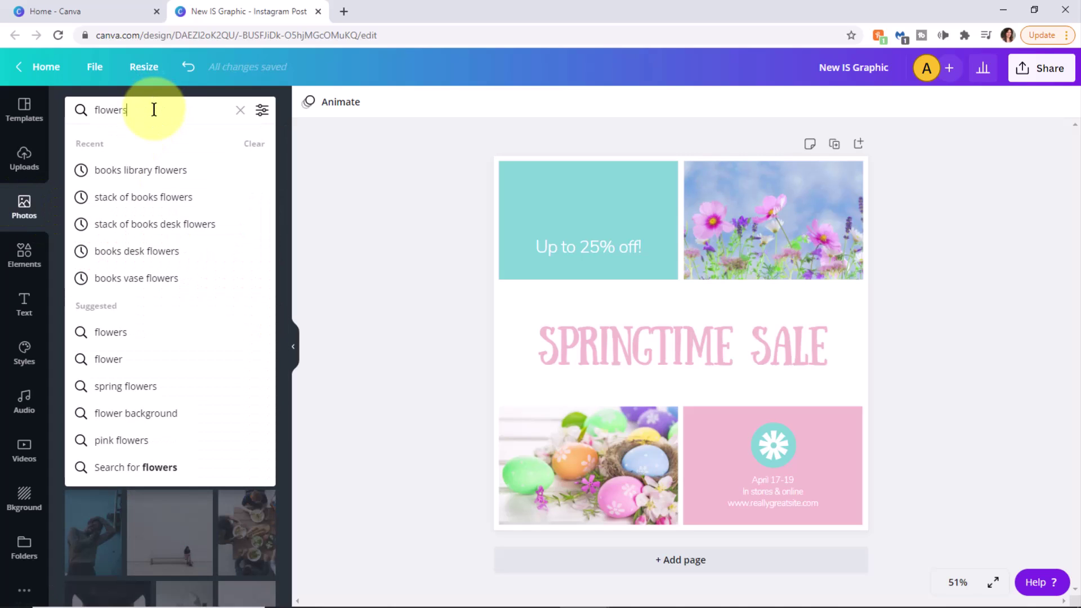
key(Return)
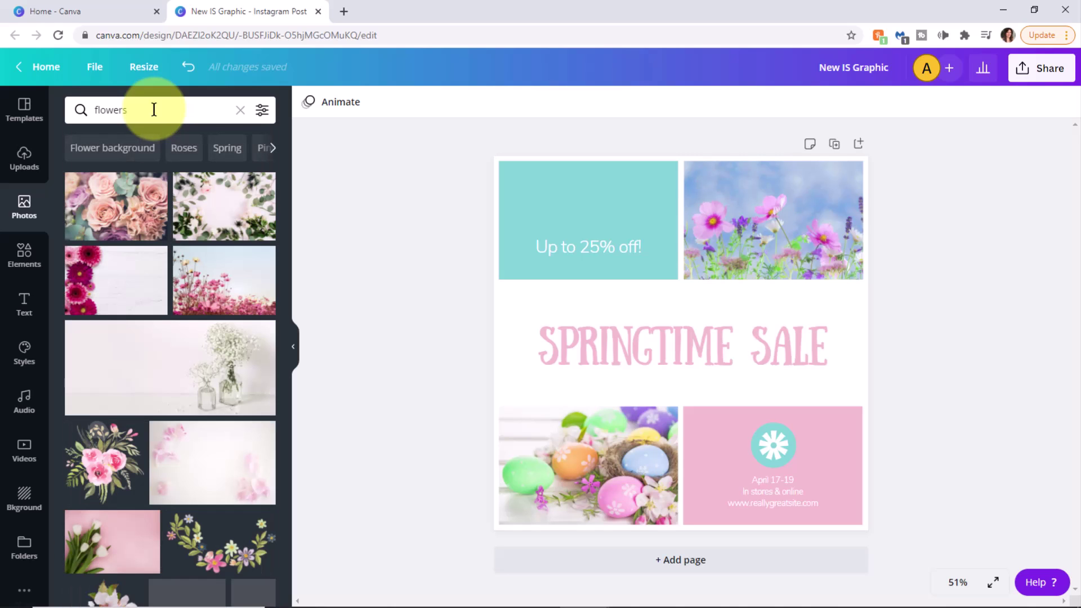
click(154, 110)
key(ctrl+a)
text(sale)
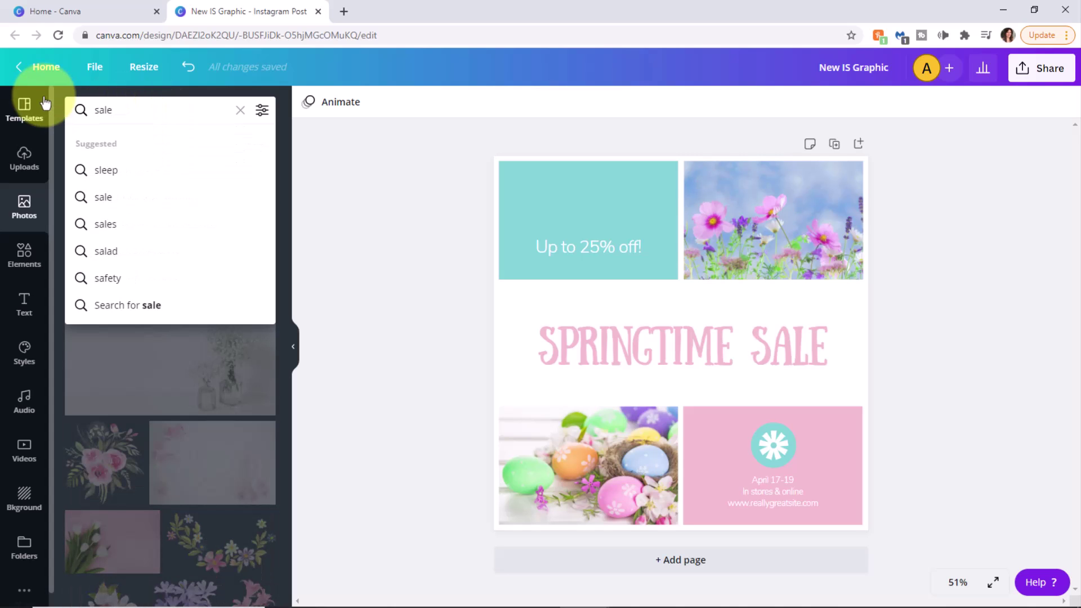
key(Return)
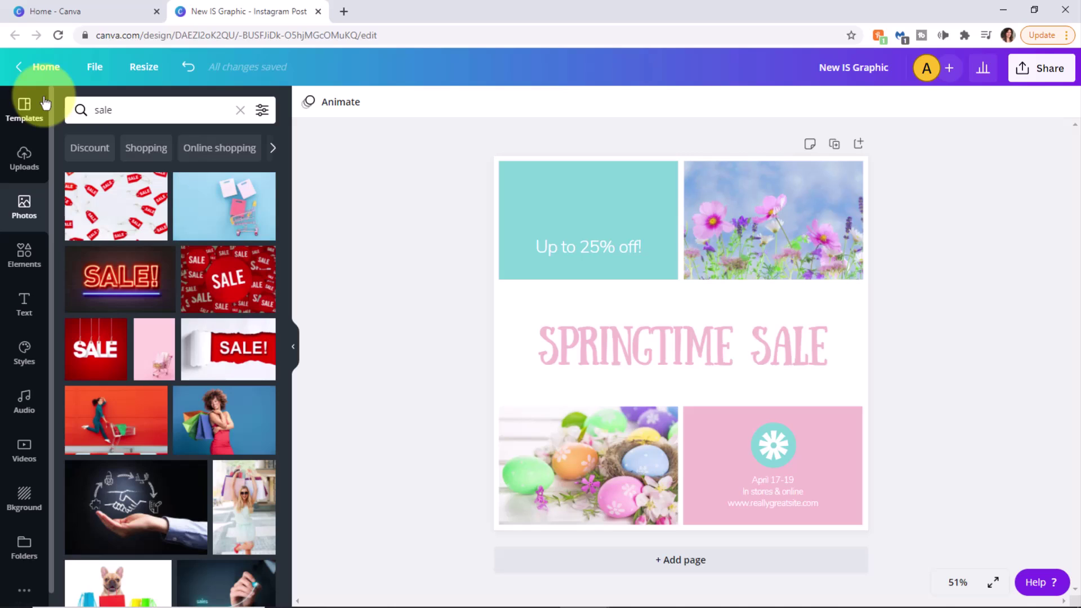
Step: Open the Elements library to reach its filter options
click(24, 264)
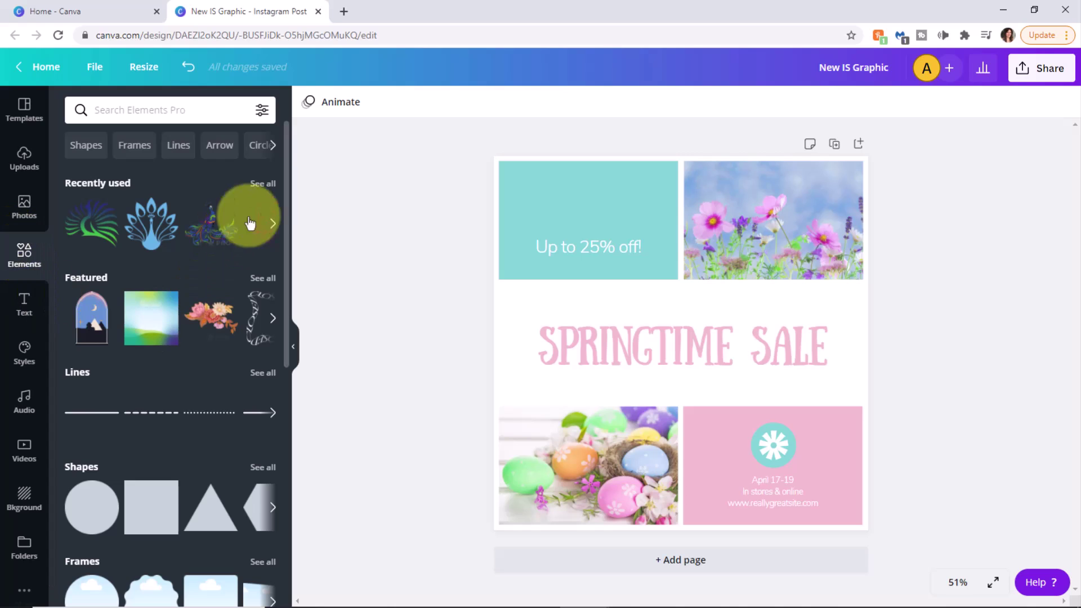
scroll(288, 245, down, 2)
scroll(312, 251, down, 1)
scroll(324, 304, down, 1)
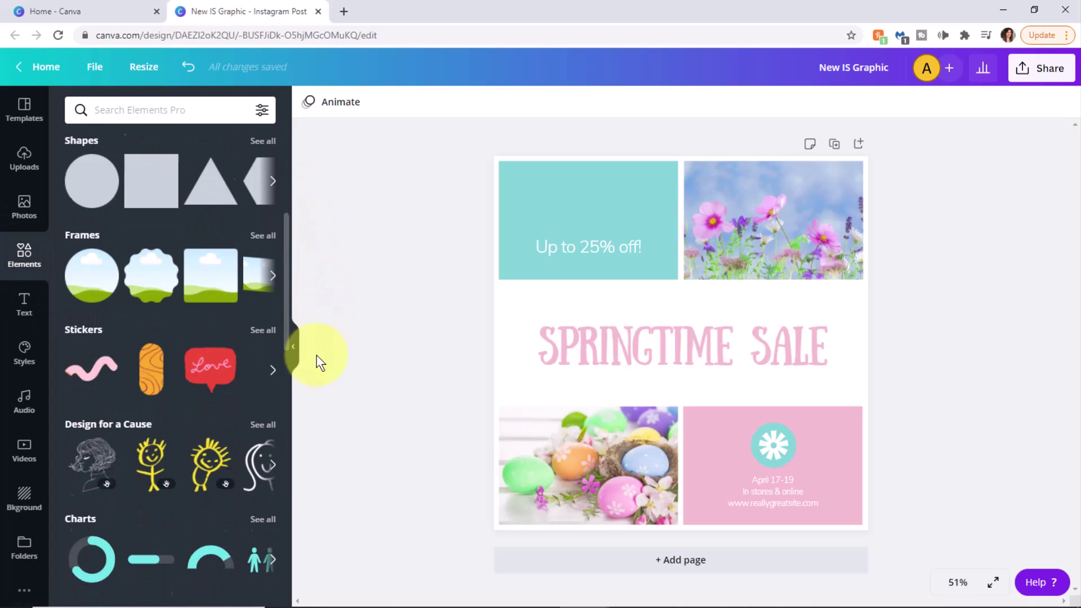
scroll(317, 355, down, 2)
scroll(314, 423, down, 3)
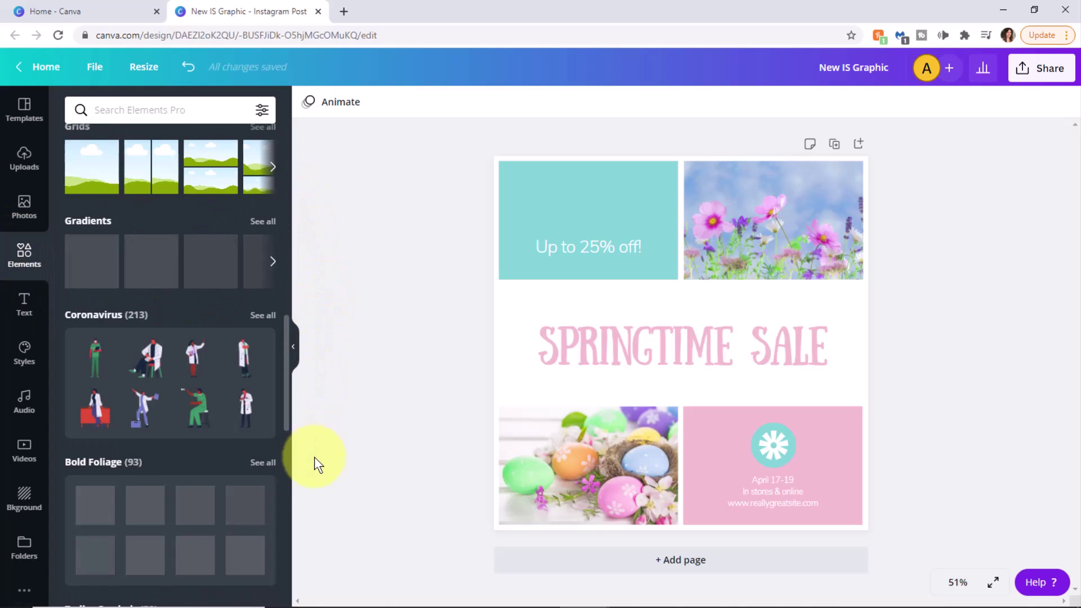
scroll(314, 465, down, 1)
scroll(315, 486, down, 1)
scroll(315, 499, down, 1)
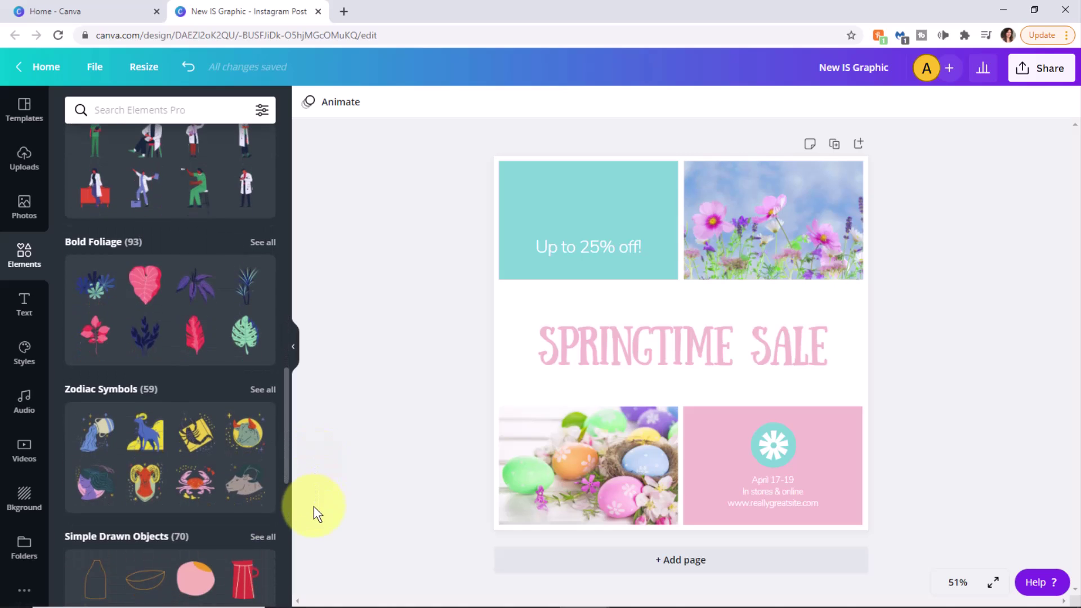
drag(287, 398, 279, 163)
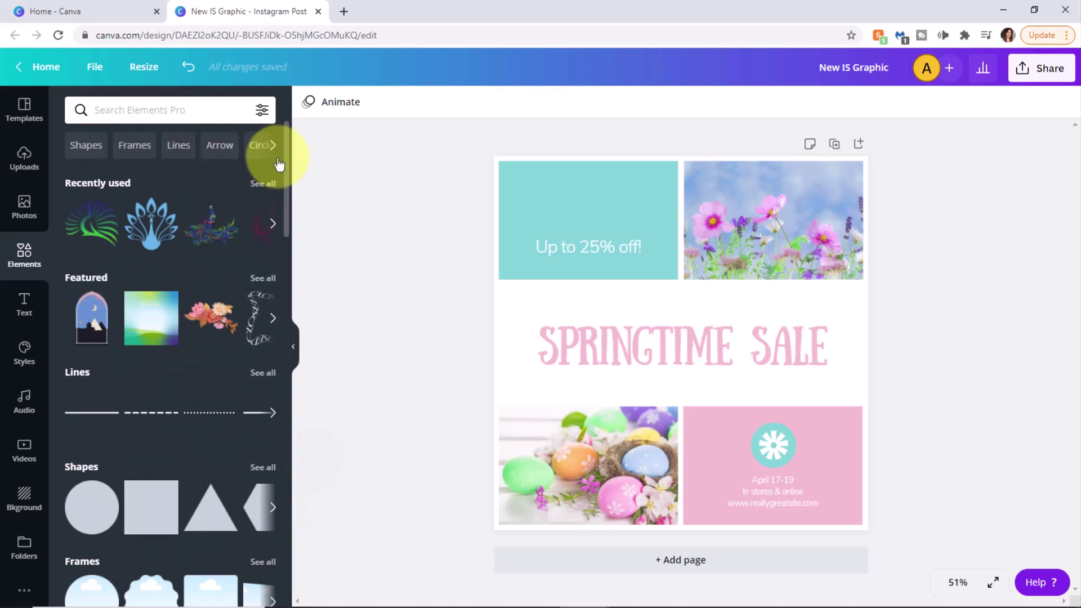
Step: Filter the Elements library to show only Static and Free graphics
click(262, 114)
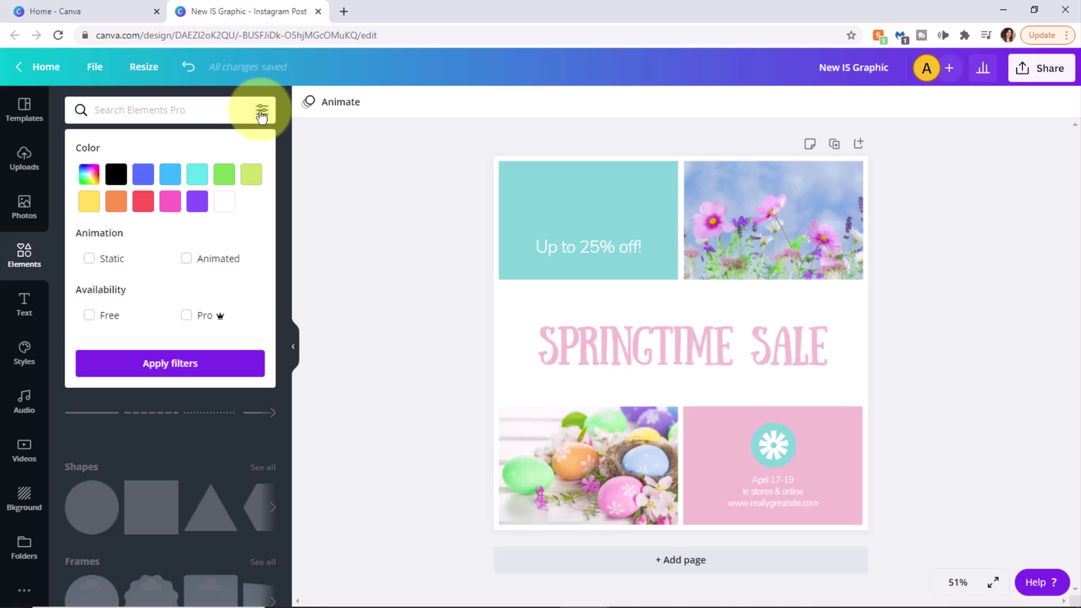
click(88, 259)
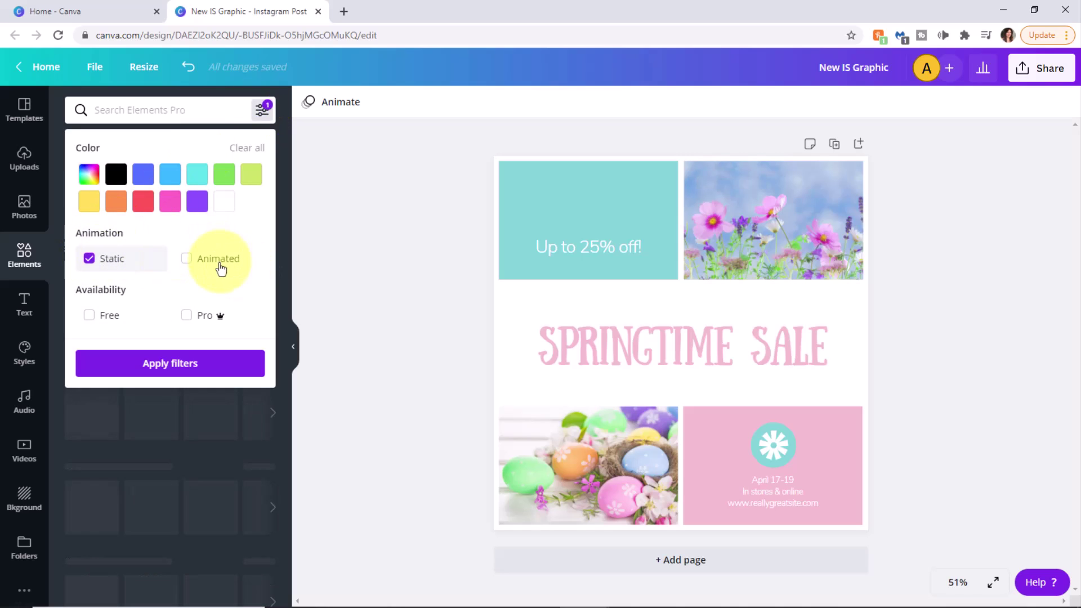
click(91, 318)
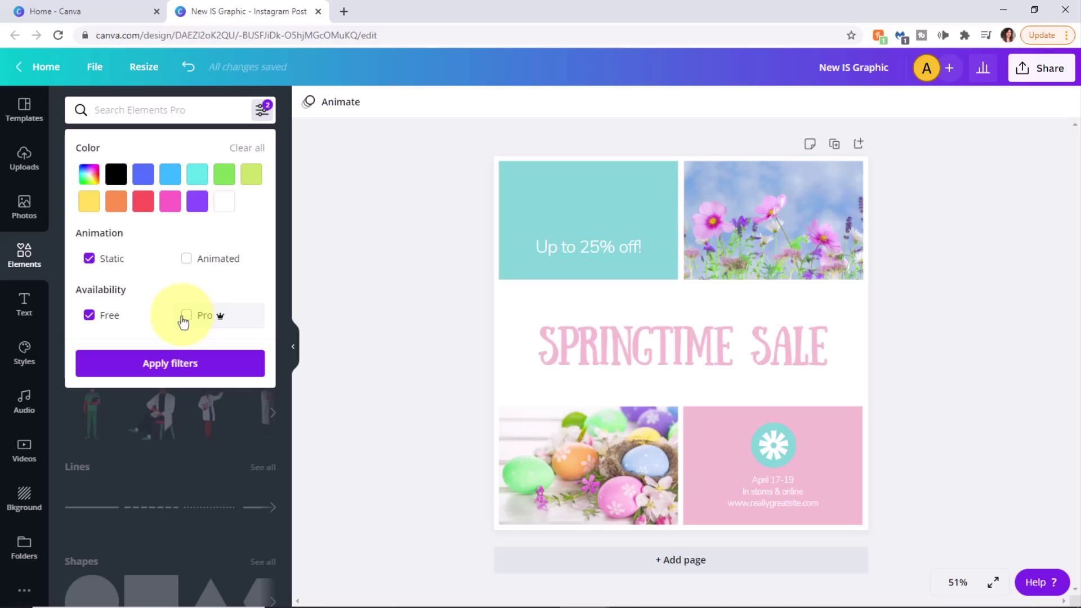
click(179, 370)
click(194, 111)
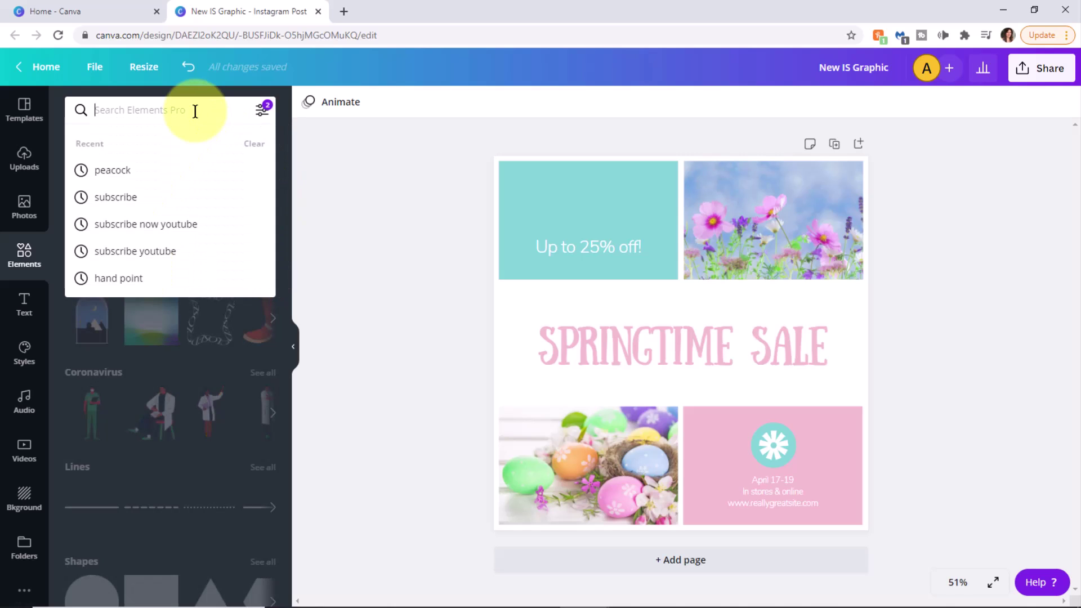
text(flowers)
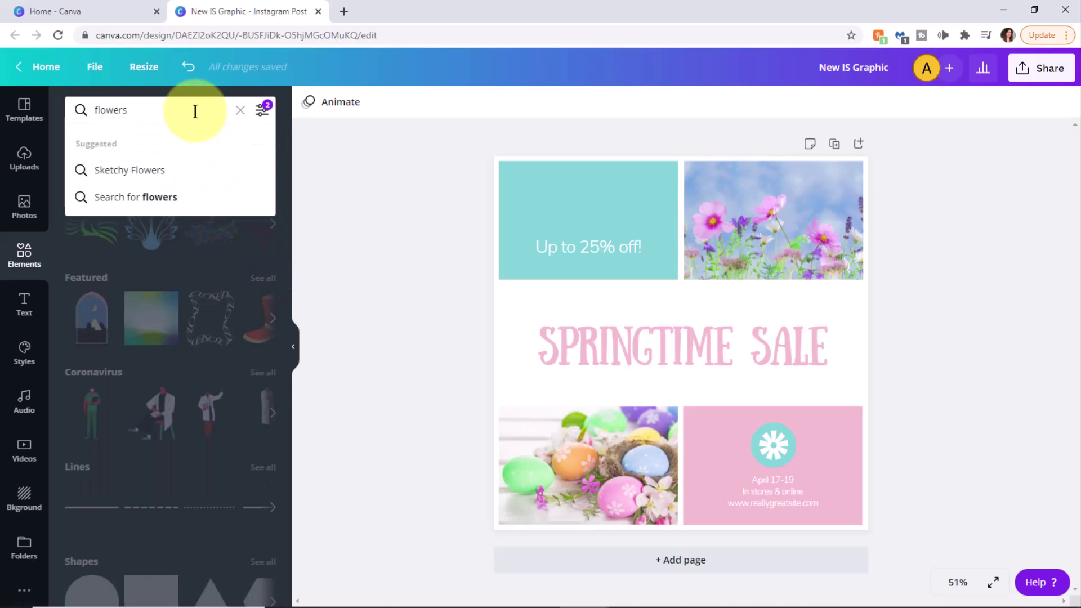
Step: Add the scattered flowers graphic from a 'flowers' element search, undoing its move onto the teal box
key(Return)
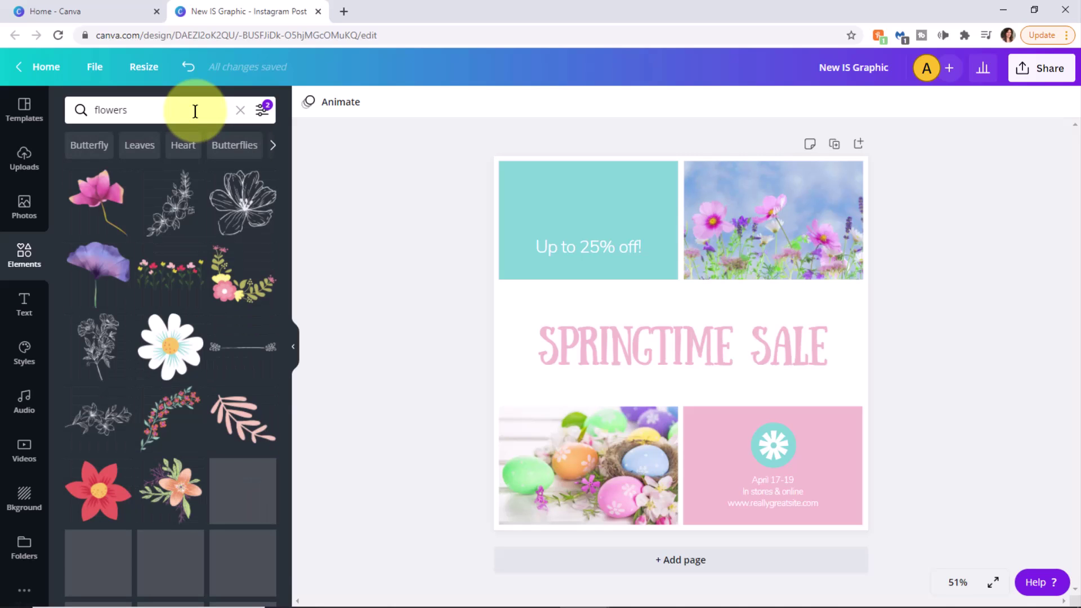
scroll(209, 211, down, 1)
scroll(209, 211, down, 2)
scroll(220, 212, down, 2)
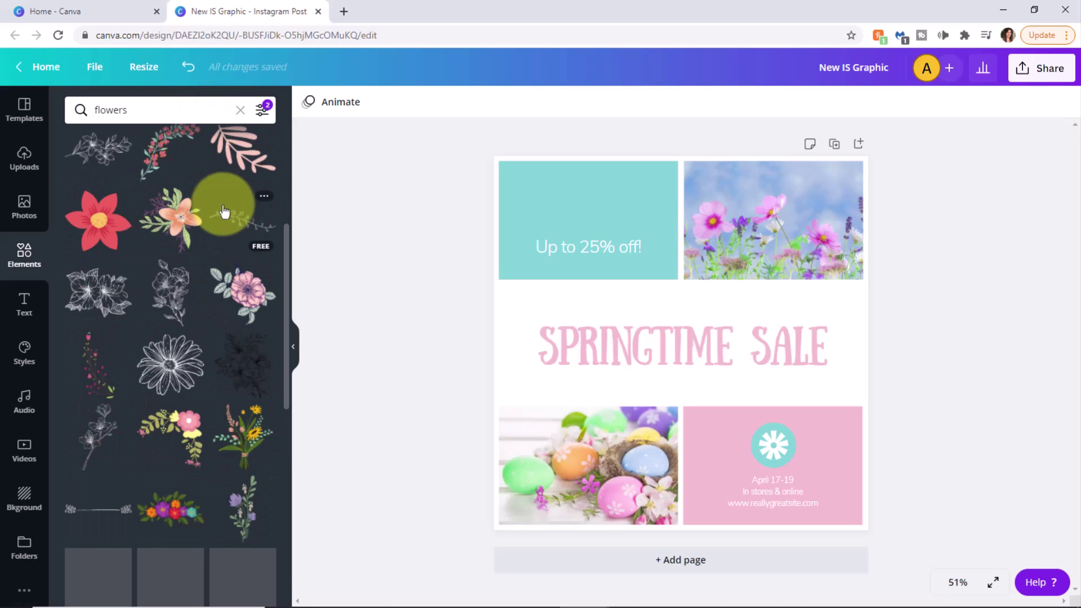
scroll(224, 213, down, 2)
scroll(225, 213, down, 2)
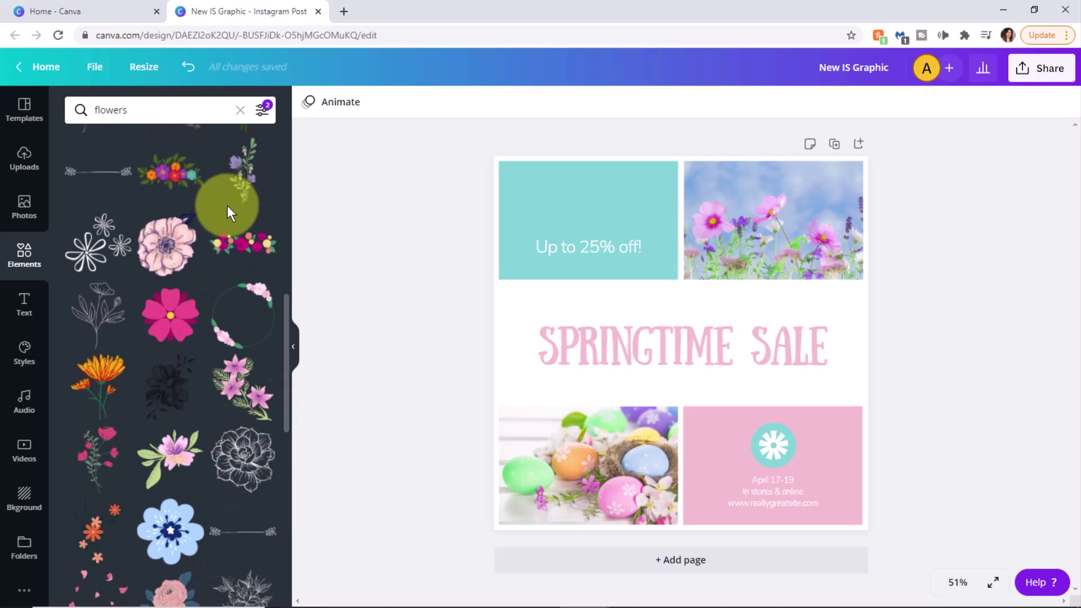
scroll(227, 211, down, 2)
scroll(227, 212, down, 1)
scroll(227, 212, down, 2)
scroll(227, 211, down, 1)
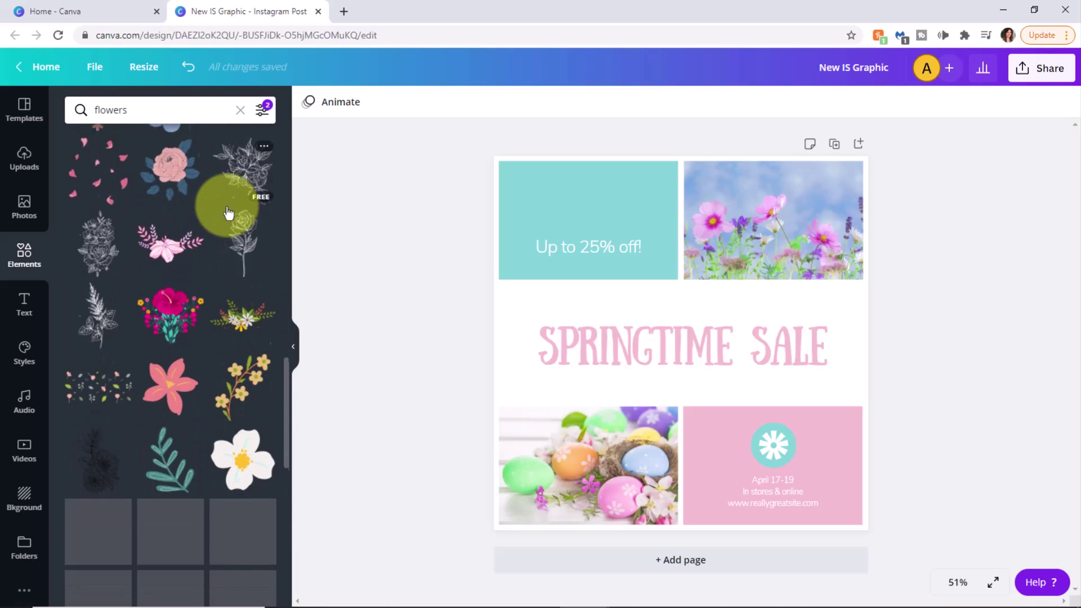
scroll(227, 212, down, 2)
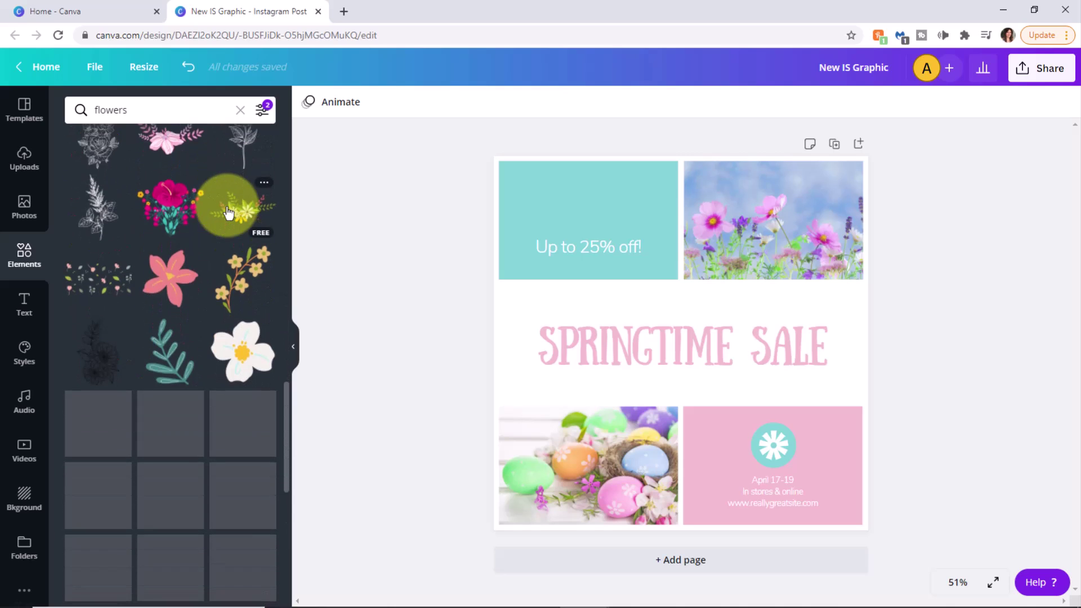
click(99, 284)
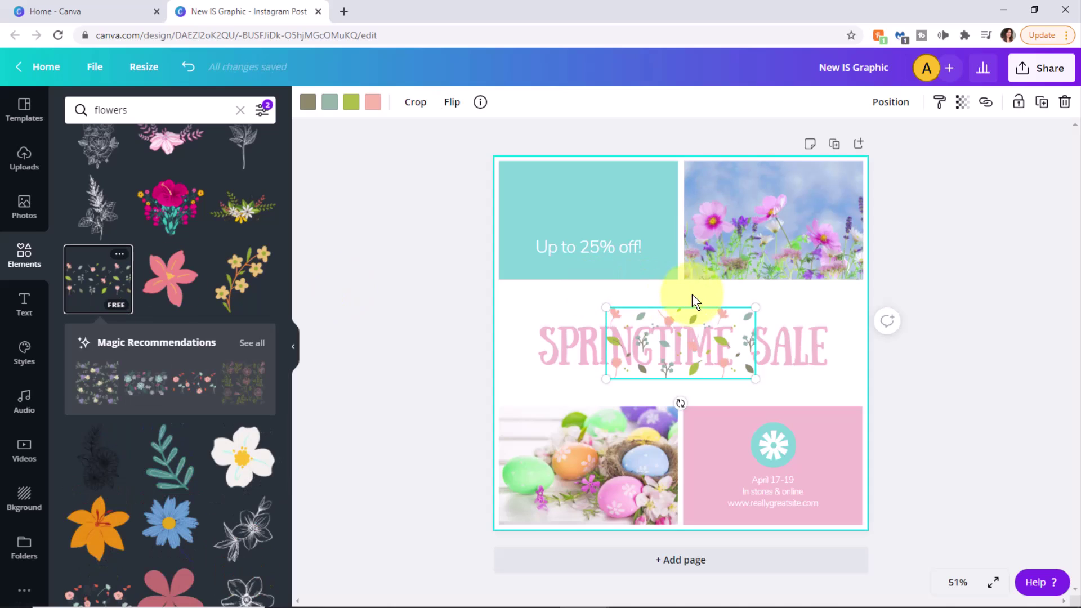
mouse_move(663, 325)
mouse_down()
mouse_move(577, 203)
mouse_move(593, 210)
mouse_up()
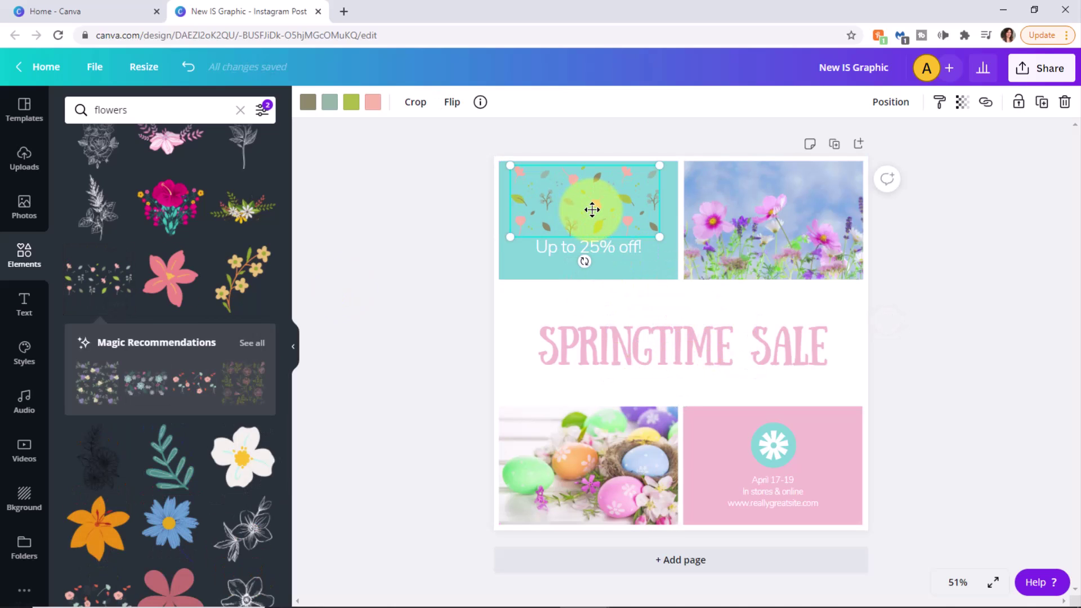
key(ctrl+z)
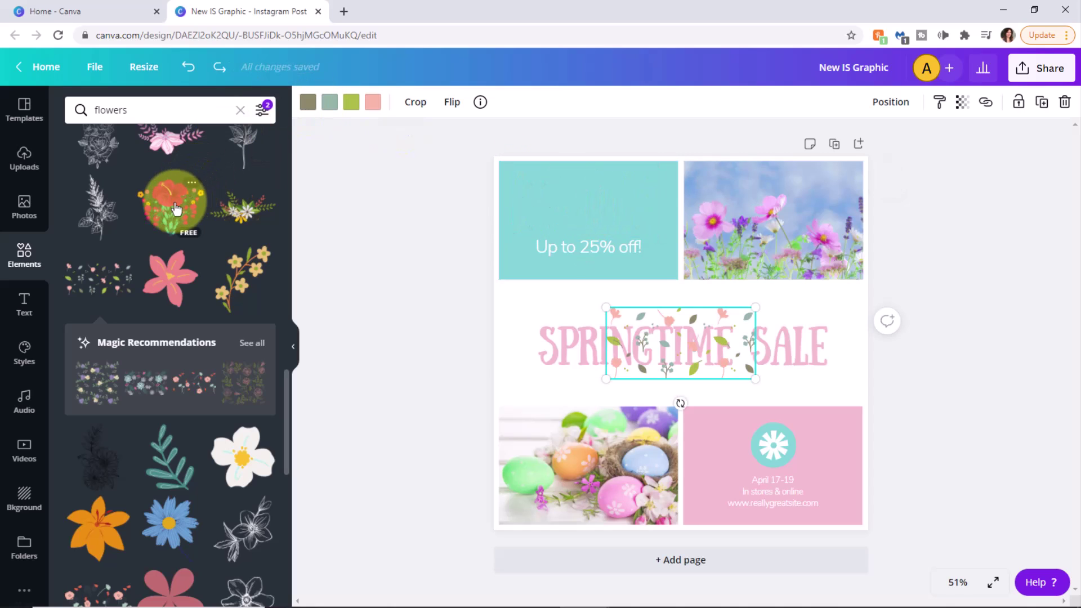
Step: Drag the magenta bouquet onto the teal box, shrink it and centre it above 'Up to 25% off!'
mouse_move(175, 209)
mouse_down()
mouse_move(557, 192)
mouse_move(556, 180)
mouse_move(669, 239)
mouse_move(592, 185)
mouse_up()
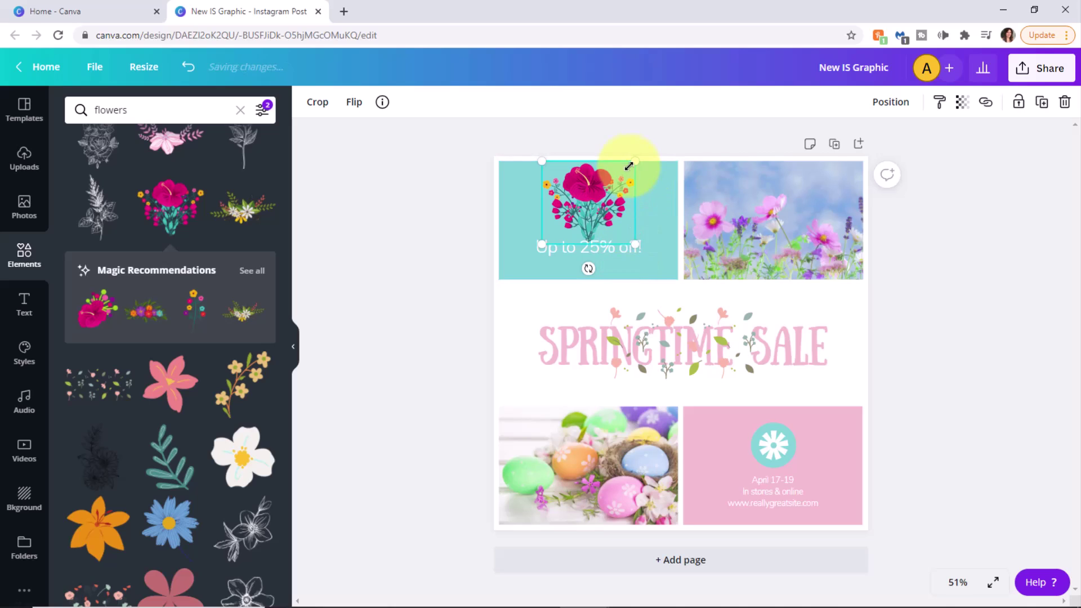
drag(635, 161, 622, 173)
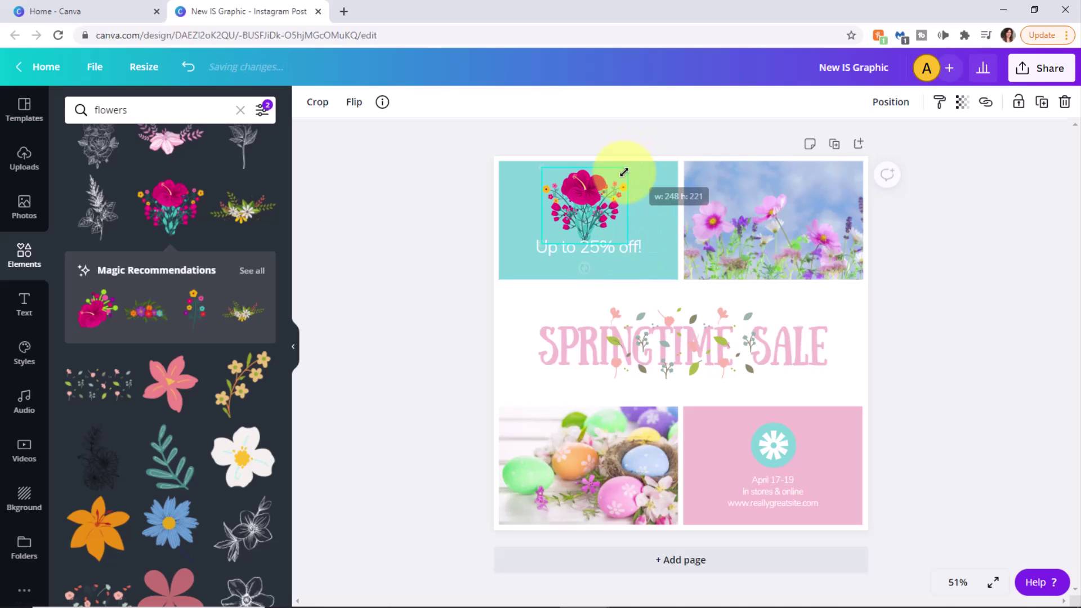
mouse_move(581, 207)
mouse_down()
mouse_move(593, 203)
mouse_move(591, 190)
mouse_up()
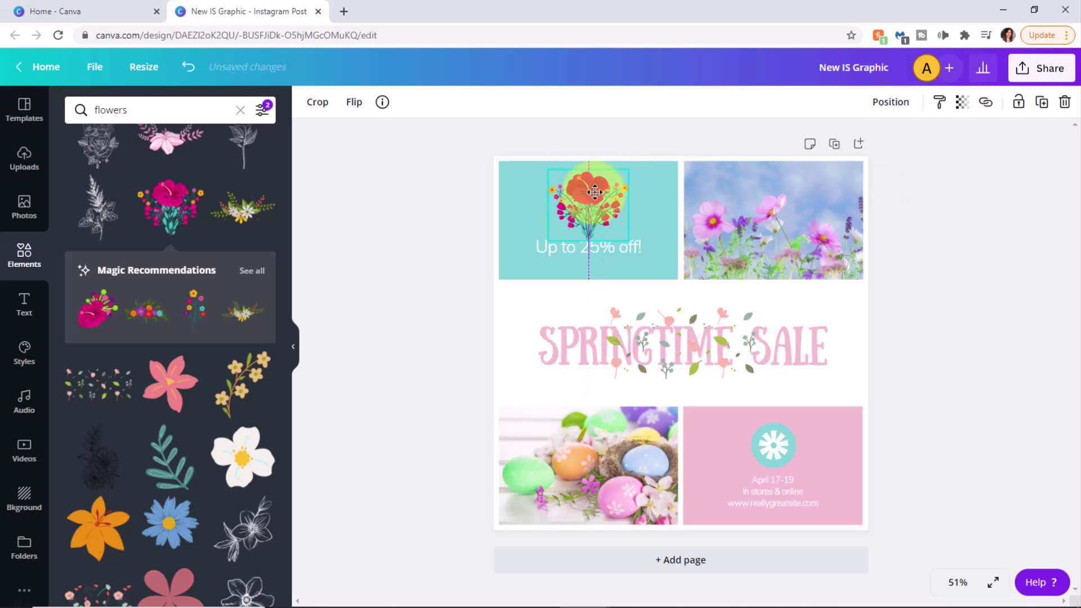
drag(590, 190, 606, 203)
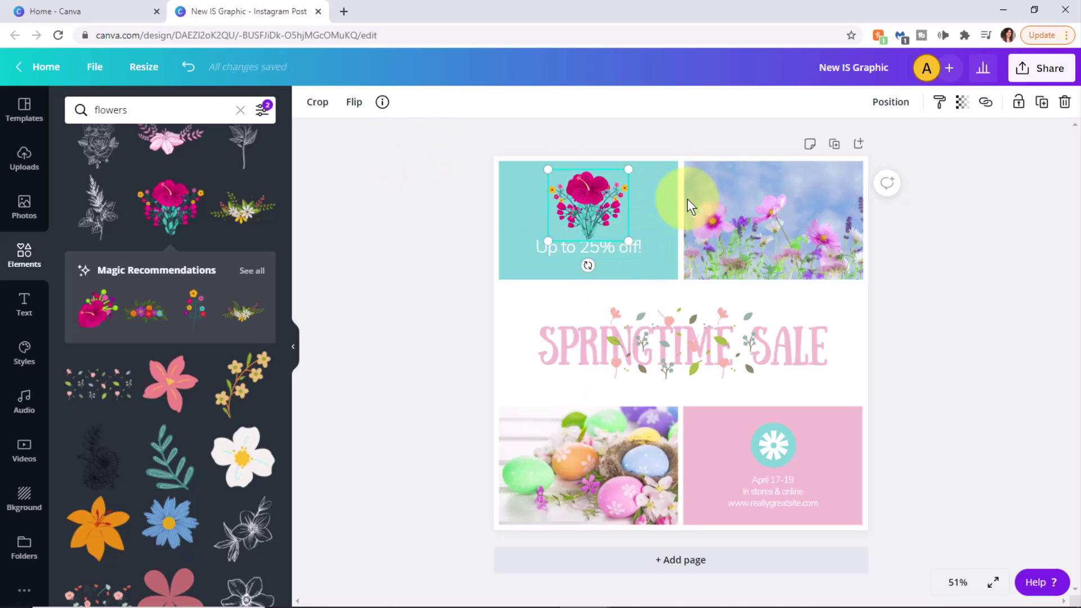
Step: Nudge the 'Up to 25% off!' text lower and delete the floral sprig over the headline
click(639, 246)
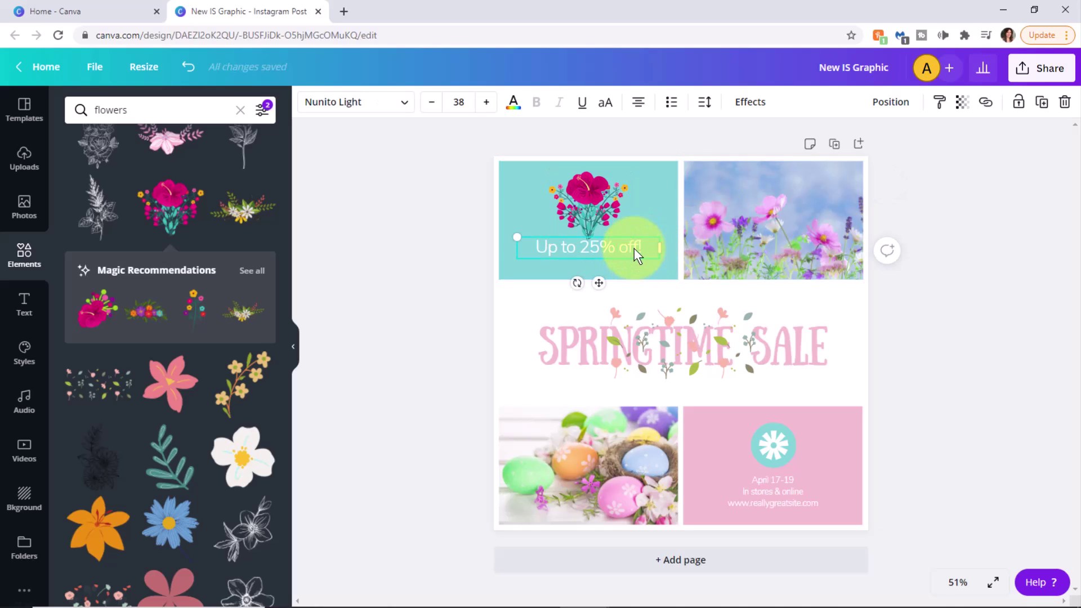
drag(634, 249, 638, 259)
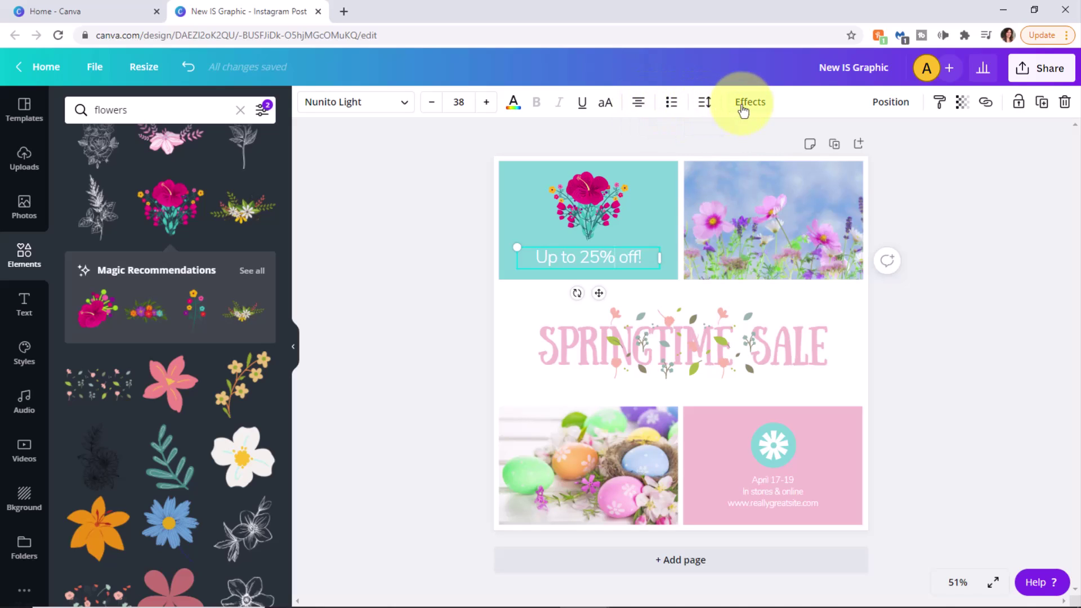
click(686, 334)
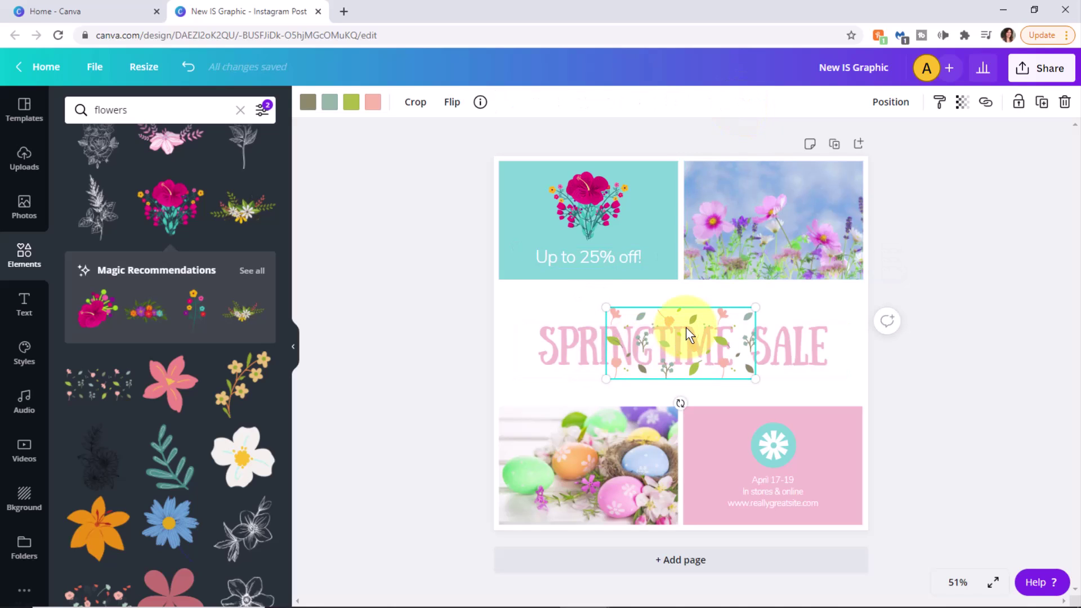
key(Delete)
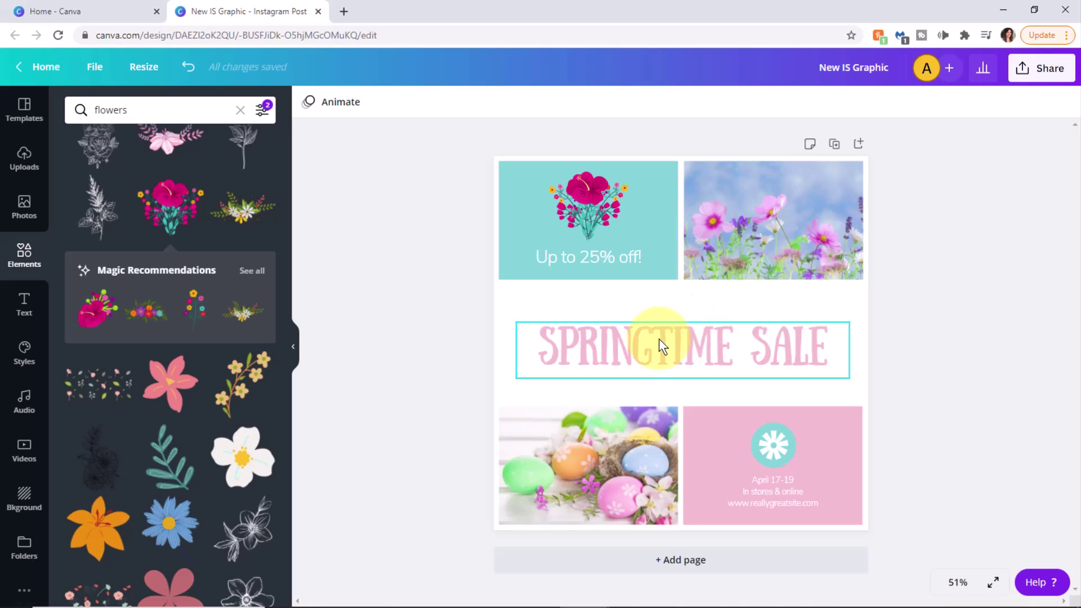
Step: Turn the SPRINGTIME SALE headline coral red
click(689, 329)
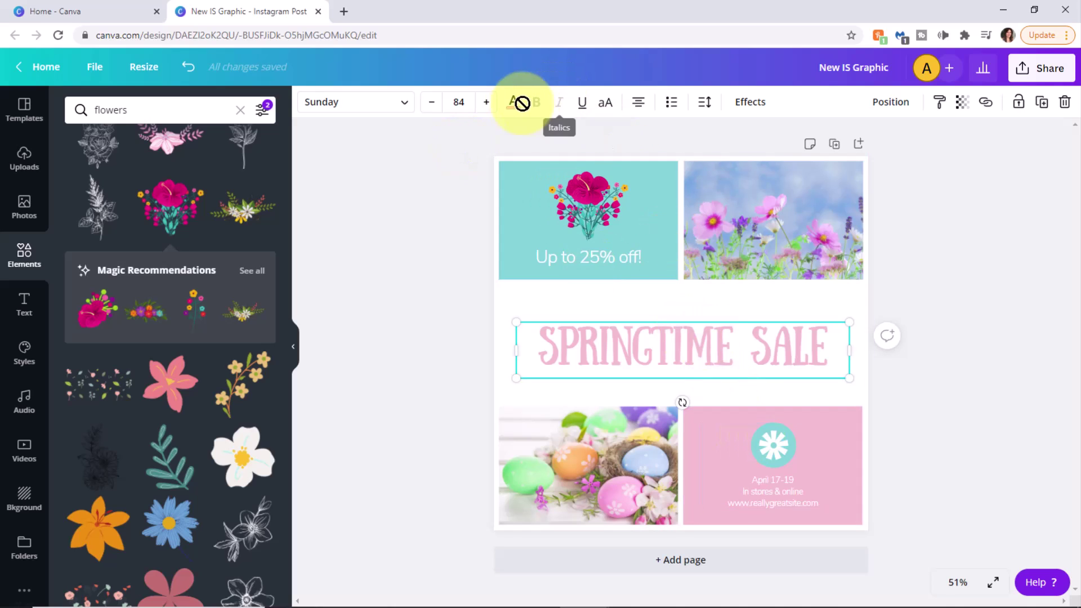
click(513, 102)
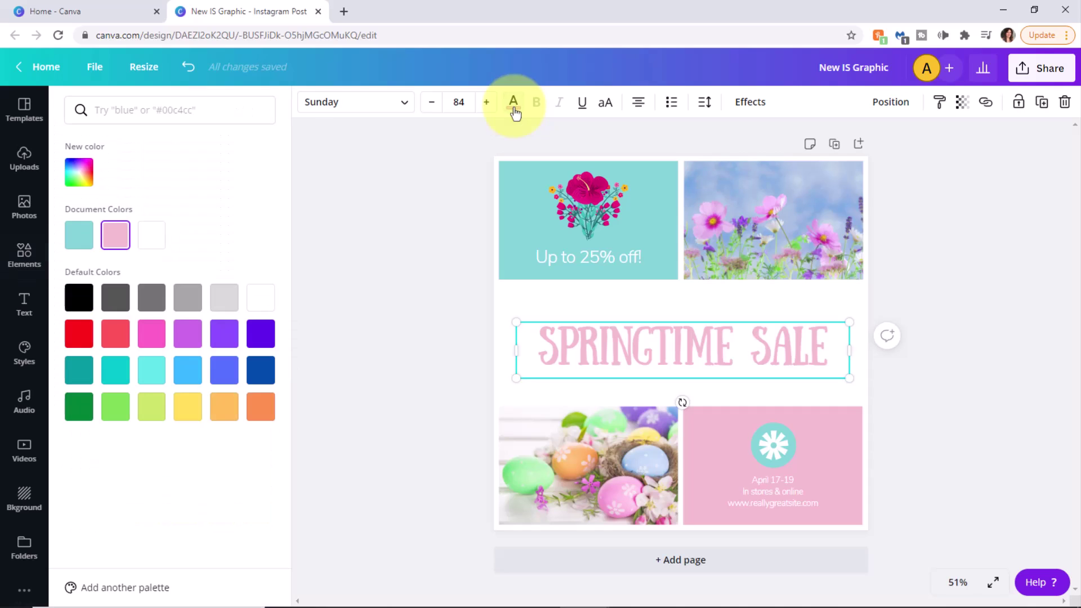
click(116, 335)
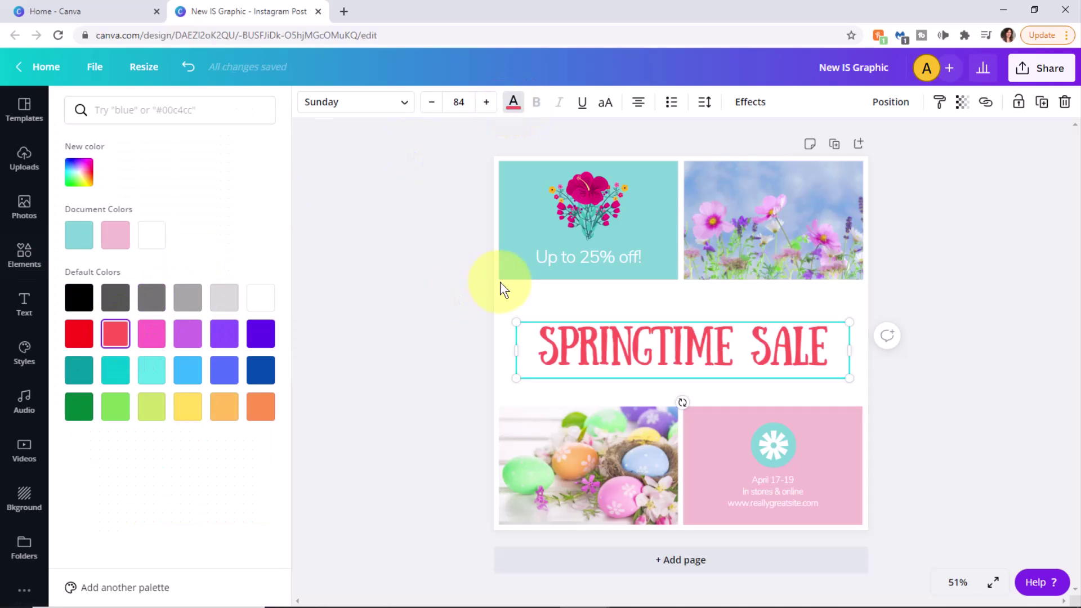
Step: Select all of the 'Up to 25% off!' text and apply the black swatch
click(577, 259)
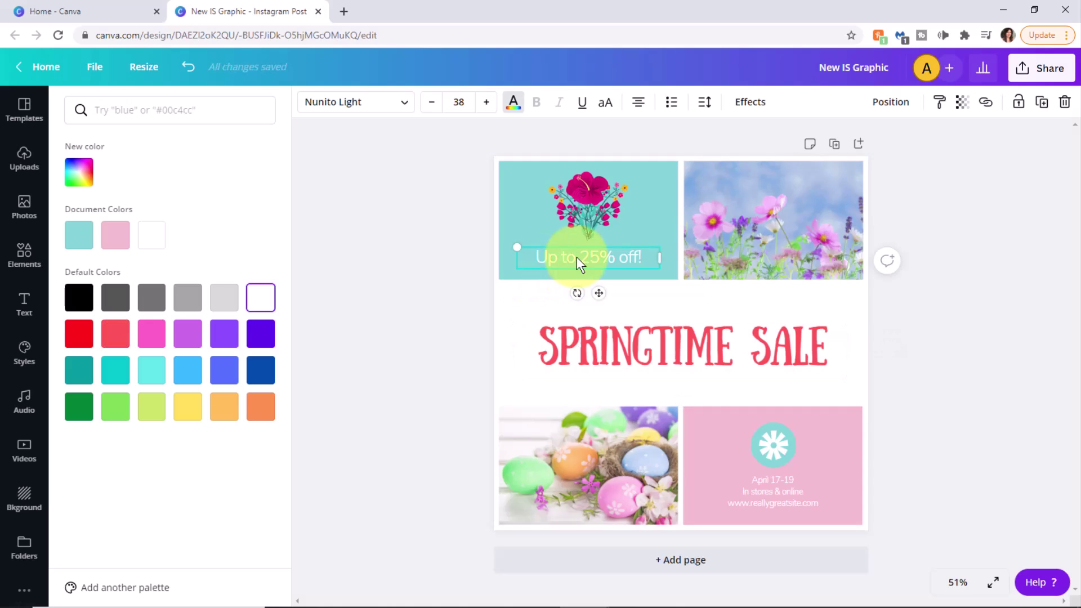
triple_click(576, 257)
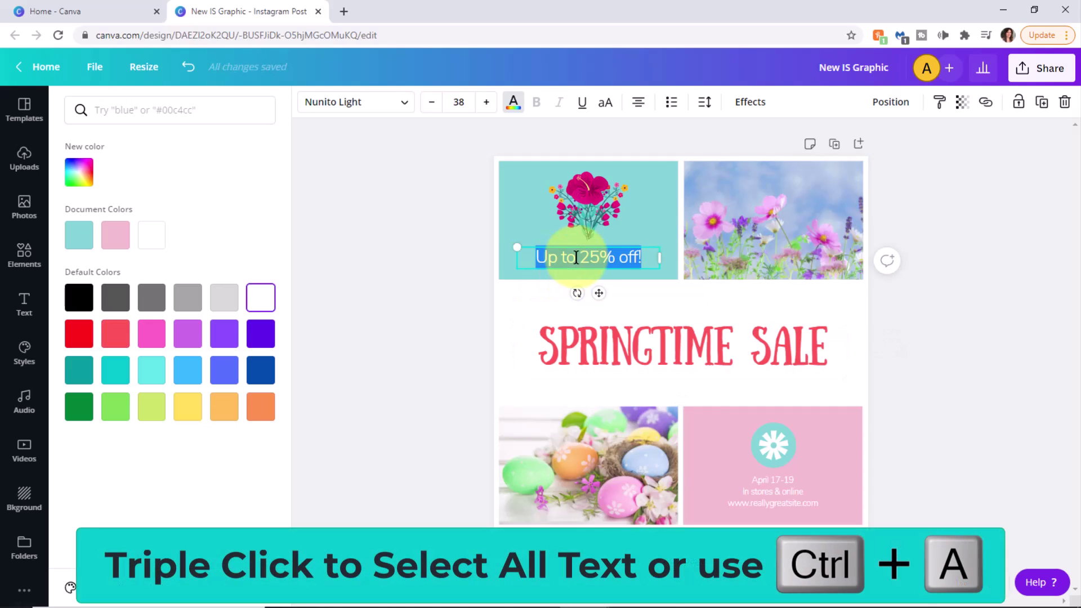
click(513, 104)
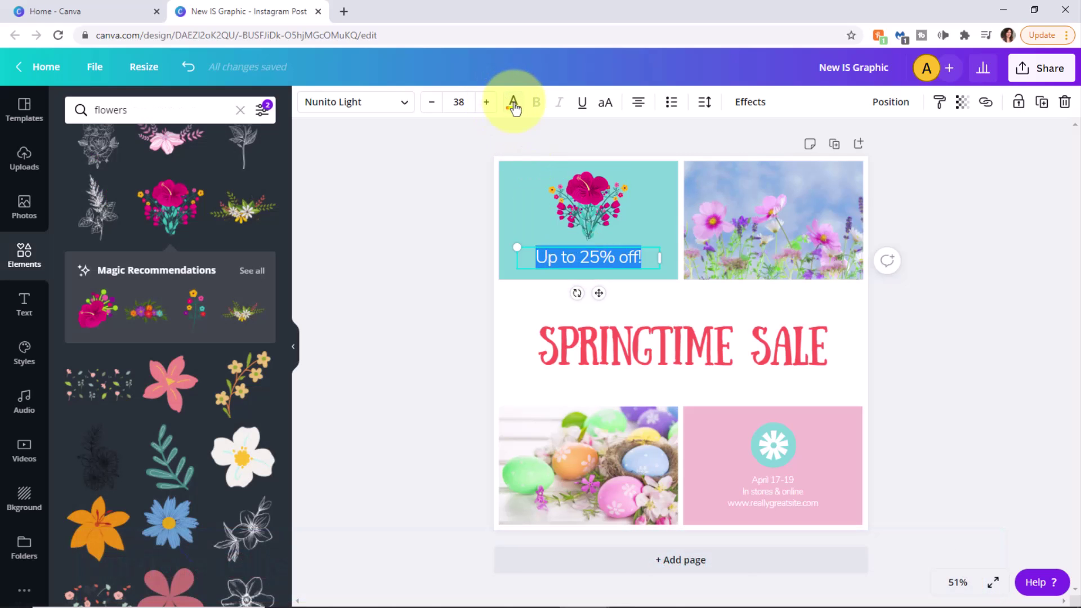
click(514, 103)
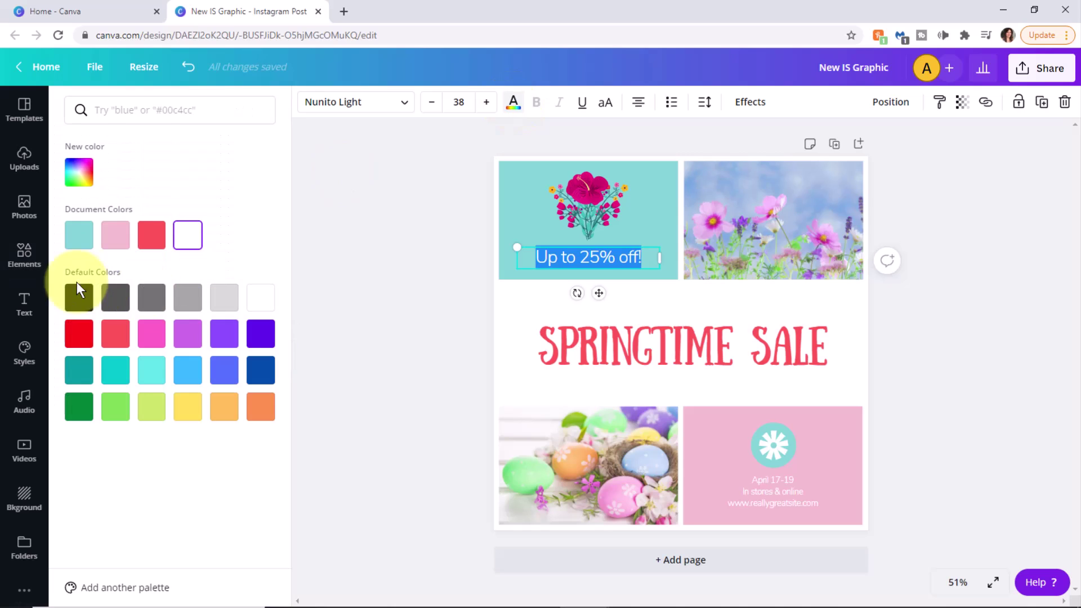
click(79, 297)
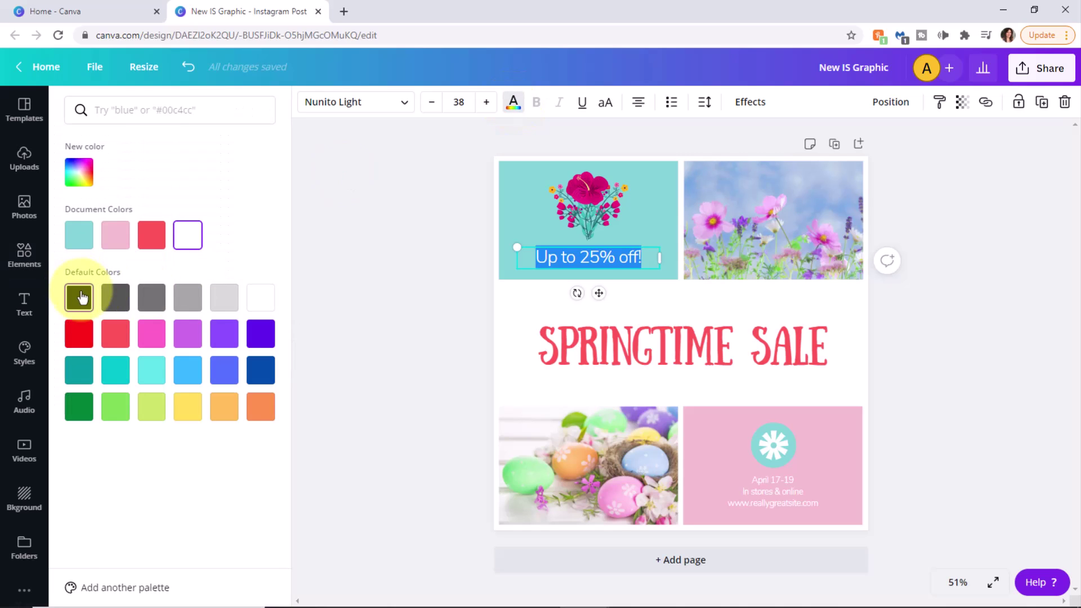
Step: Ungroup the pink tile and delete its flower icon, keeping the date and store text
click(807, 309)
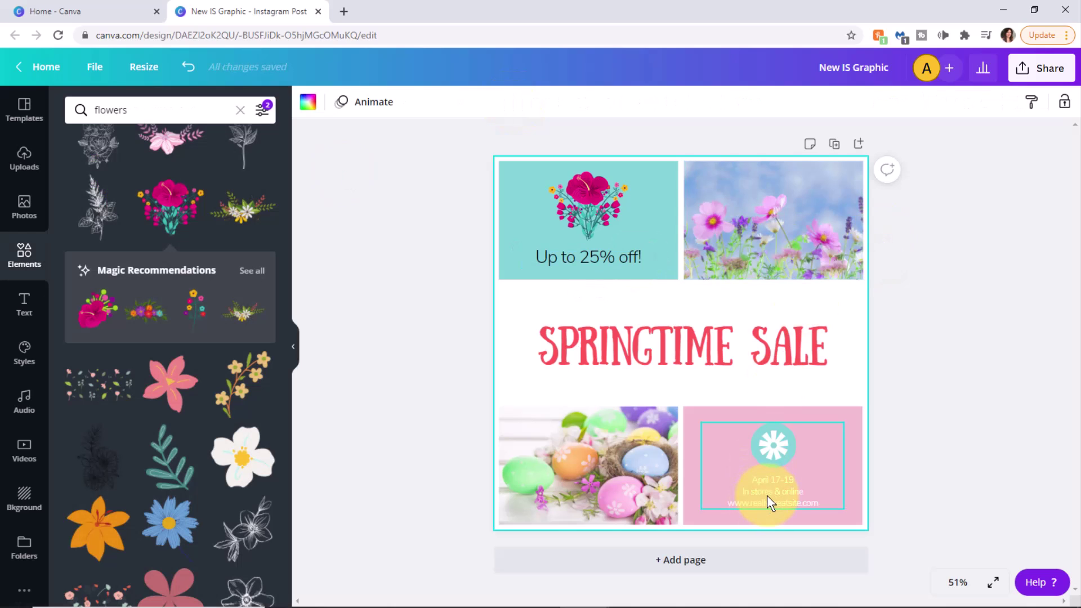
right_click(765, 446)
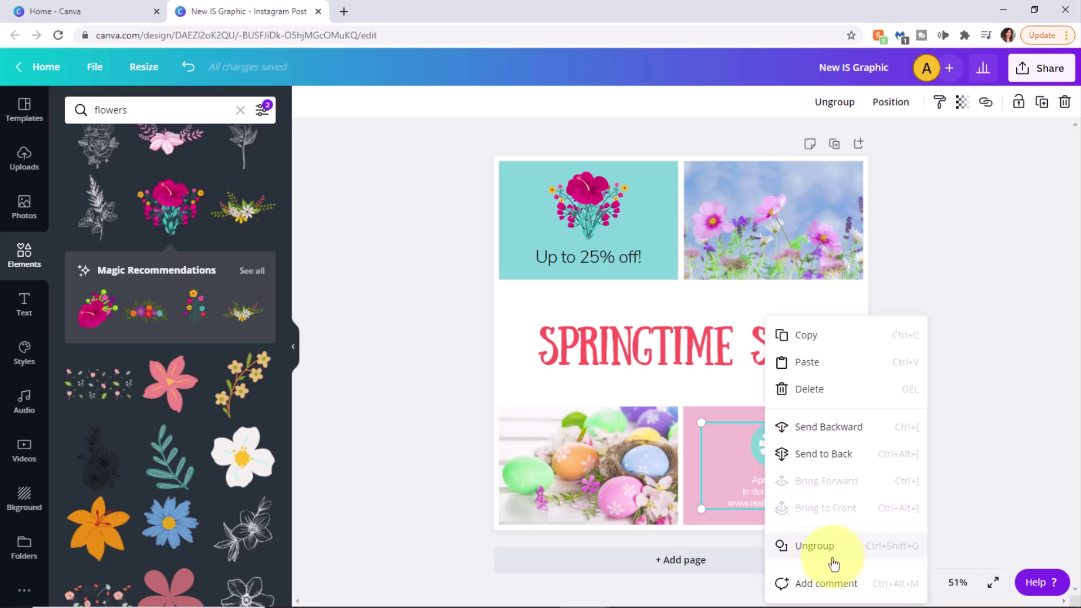
click(815, 548)
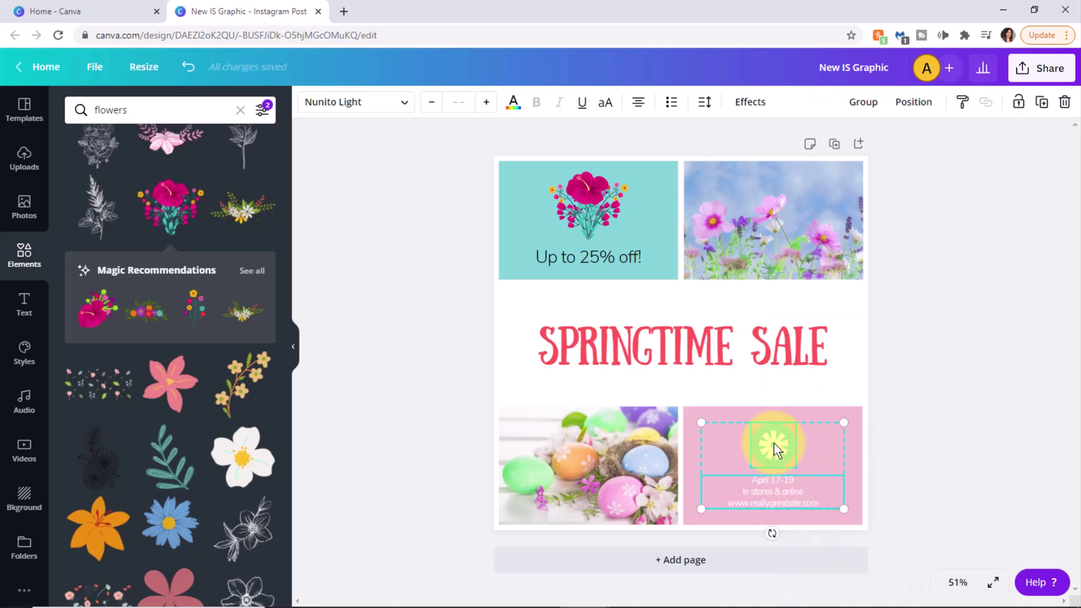
click(906, 432)
click(758, 448)
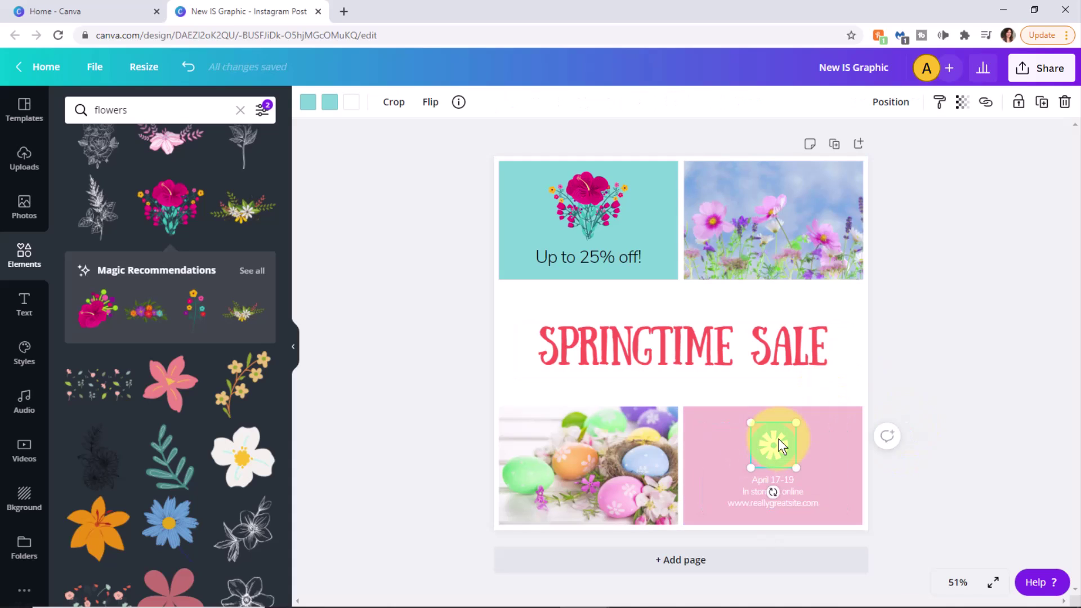
right_click(779, 439)
click(827, 429)
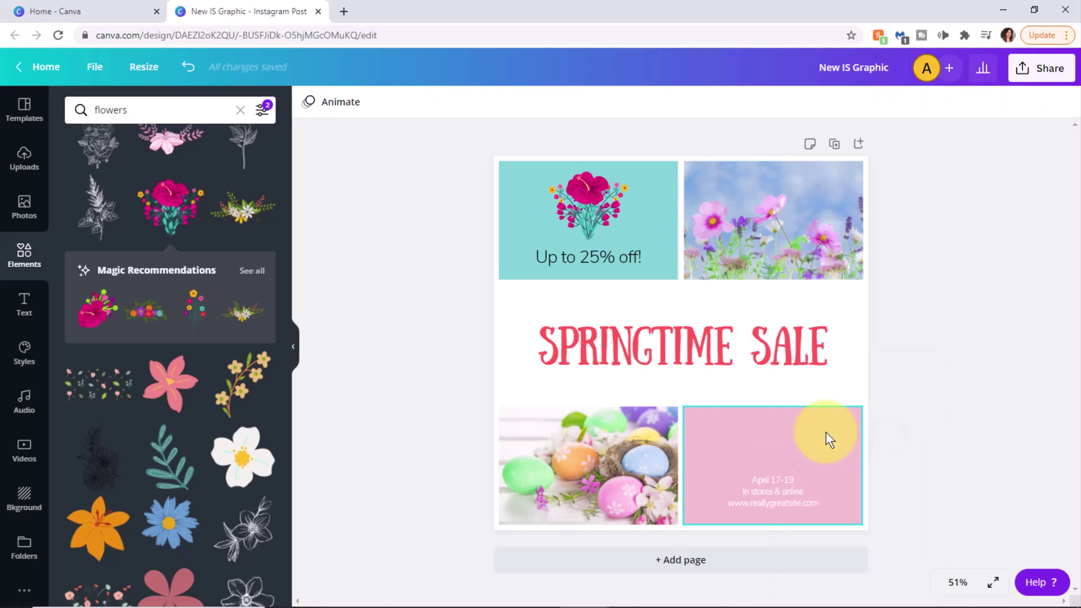
Step: Set all three lines of the pink tile's date and store text to font size 36
click(769, 488)
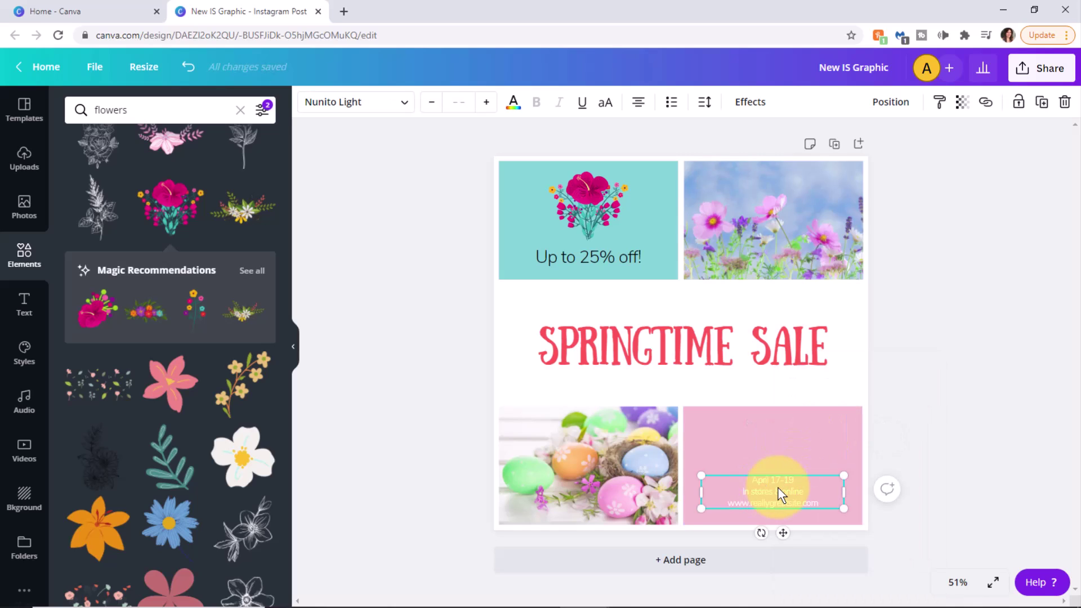
double_click(778, 487)
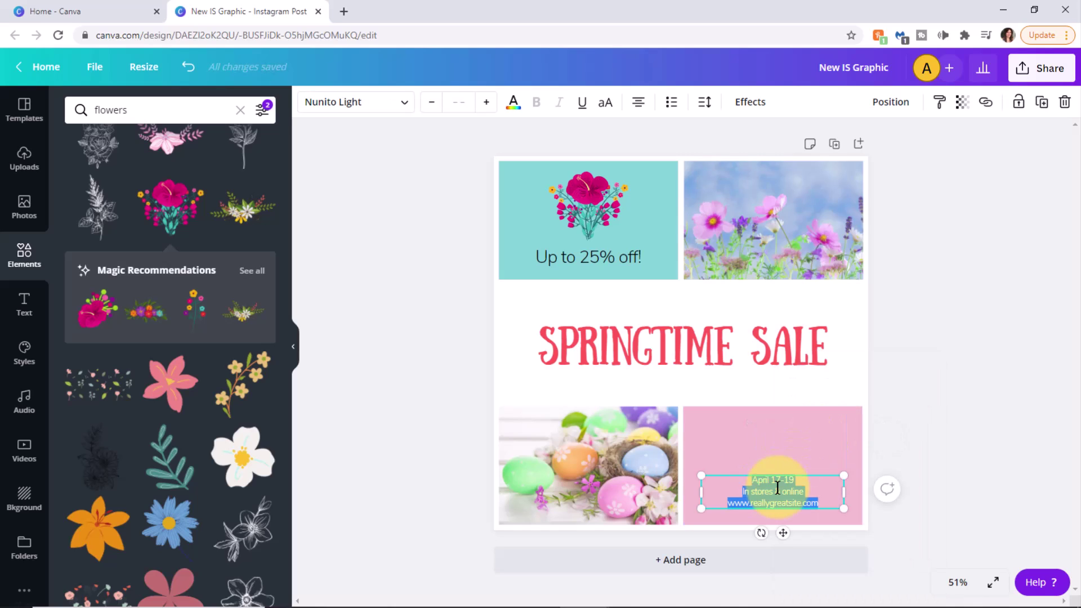
click(777, 483)
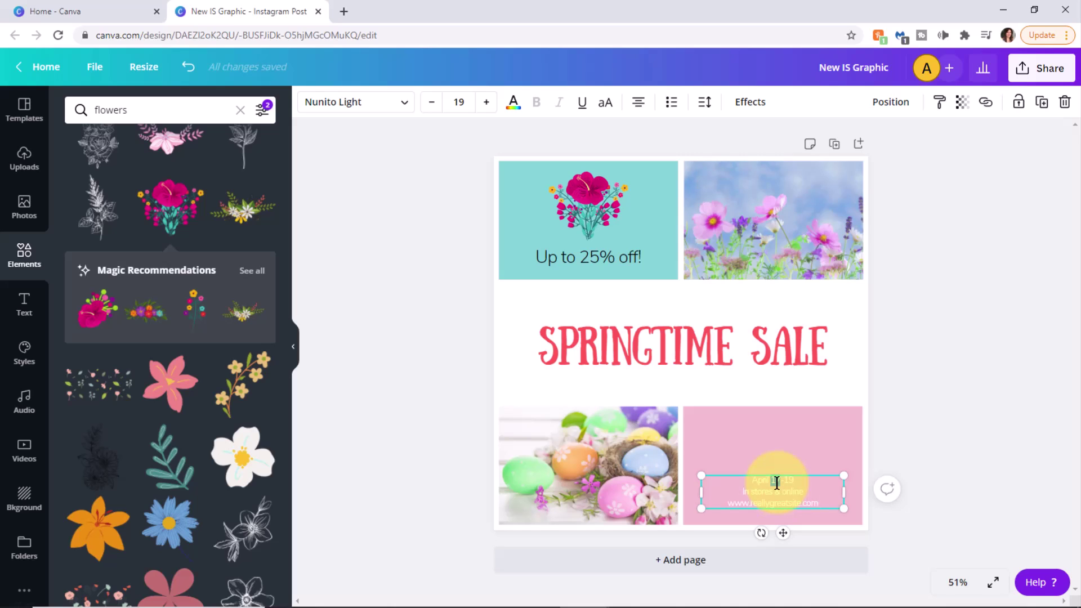
triple_click(777, 482)
key(ctrl+a)
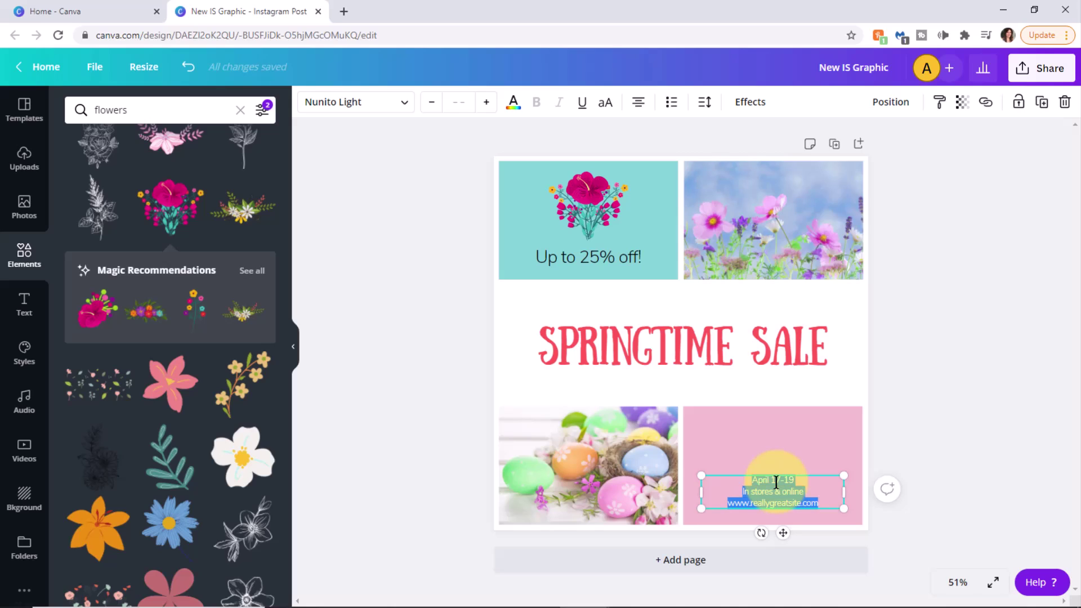
click(488, 102)
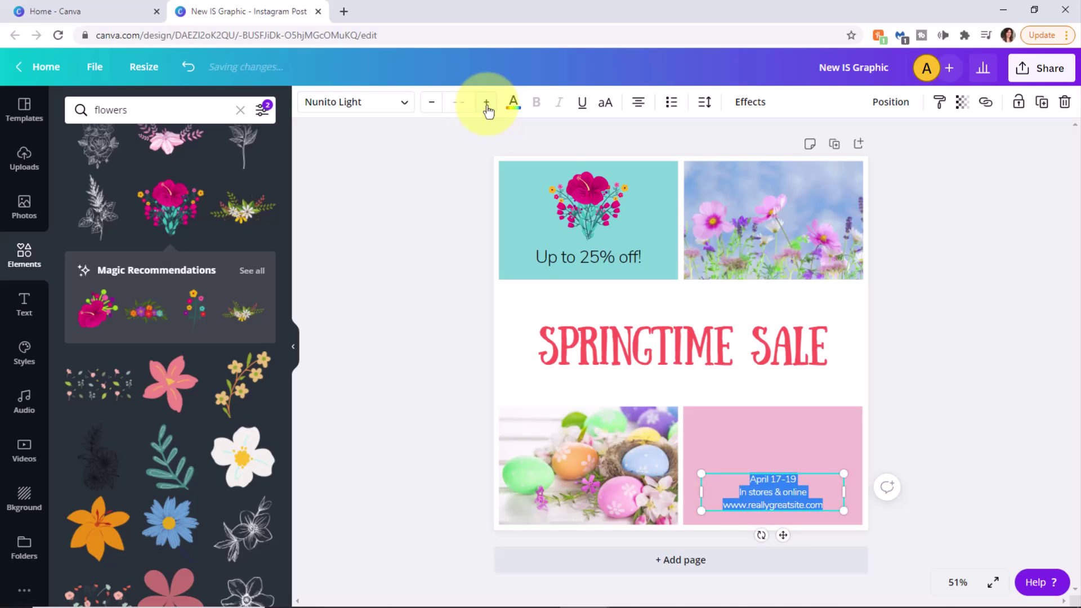
click(458, 101)
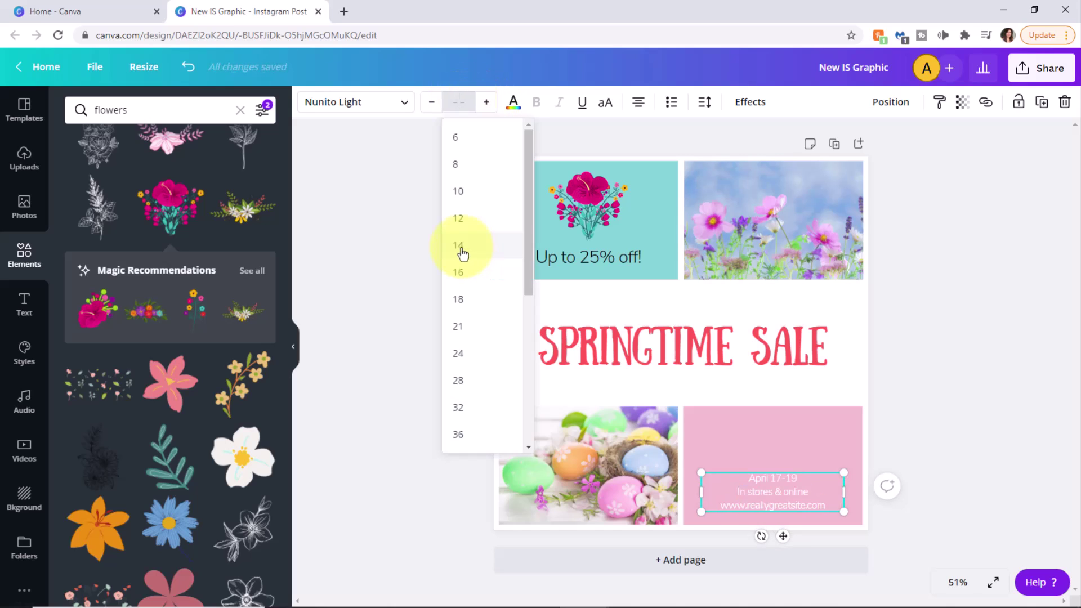
click(463, 253)
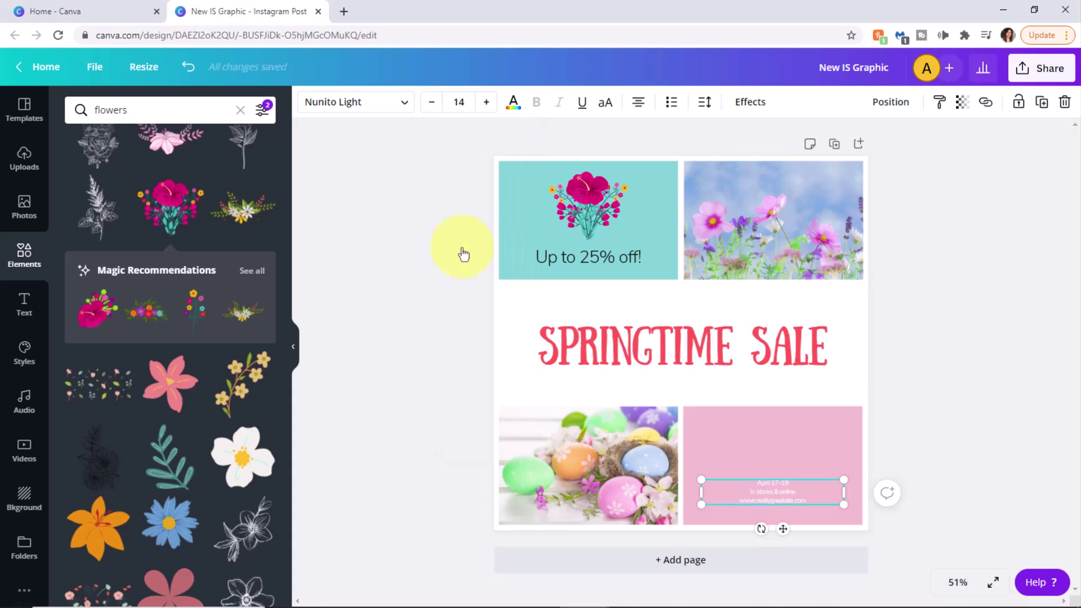
click(486, 102)
click(486, 102)
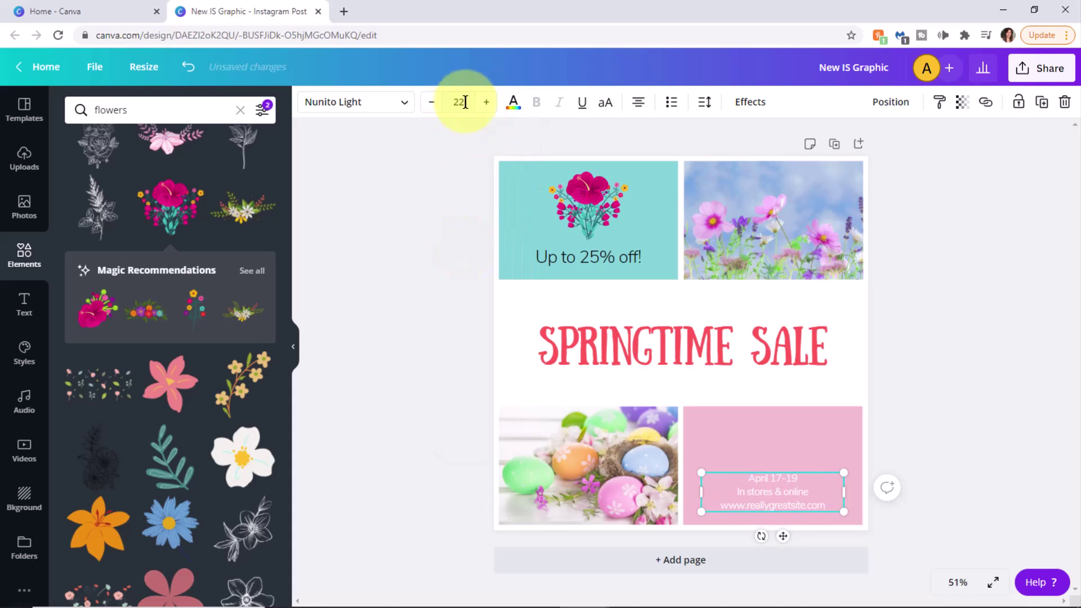
click(459, 102)
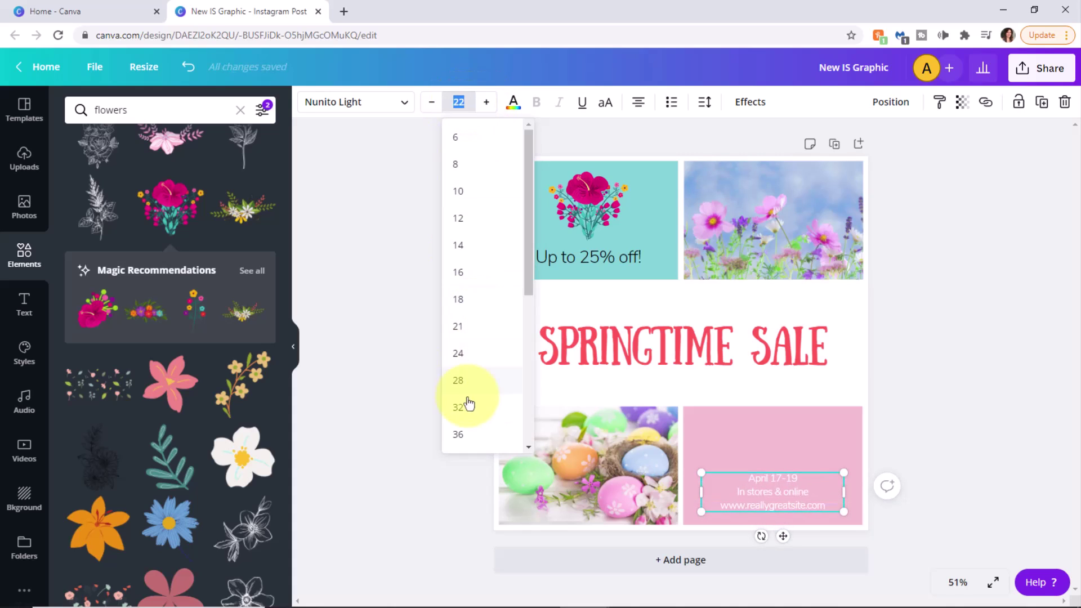
click(459, 436)
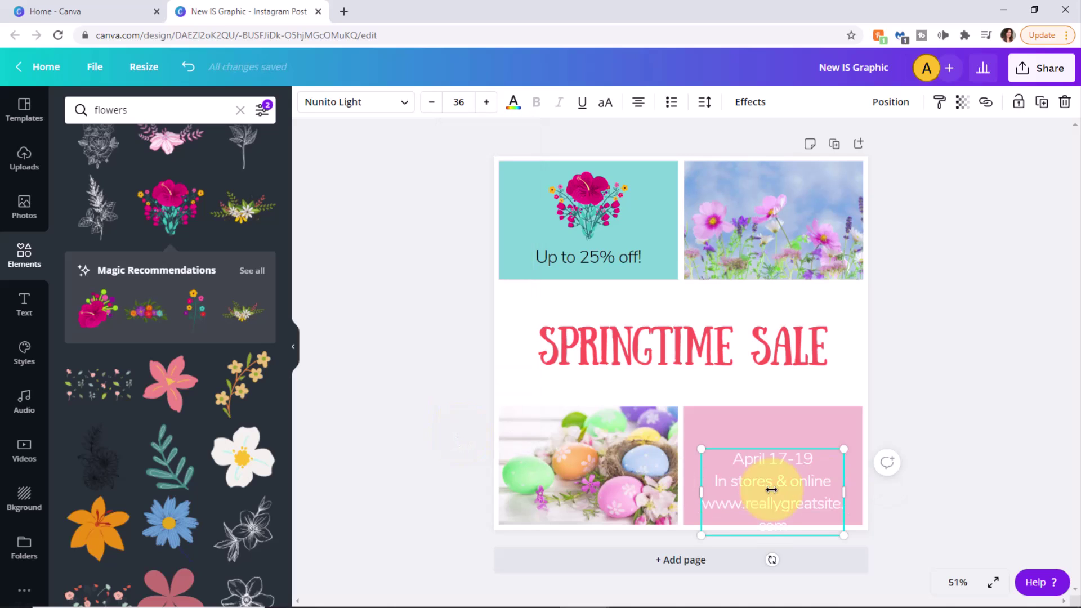
Step: Centre the text box in the pink tile and select the website line for replacement
drag(781, 446, 781, 420)
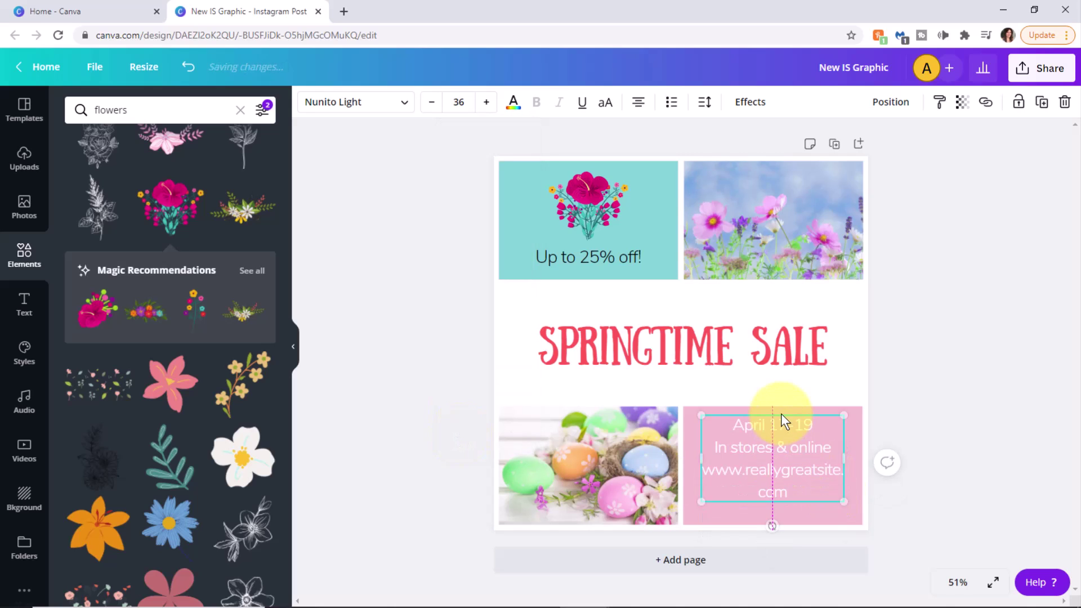
drag(748, 467, 827, 429)
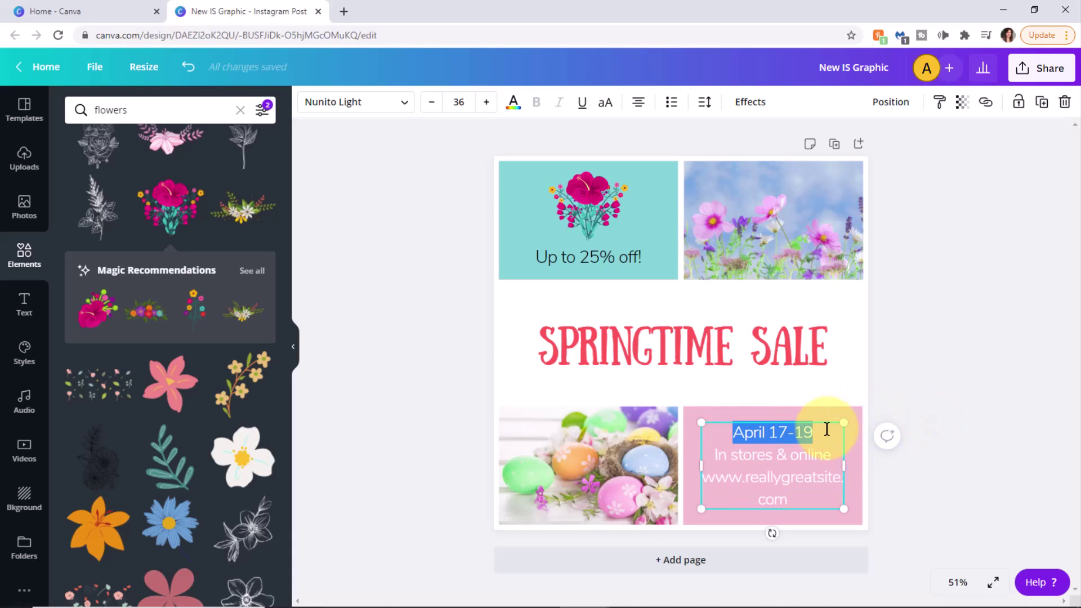
text(Ma y 1)
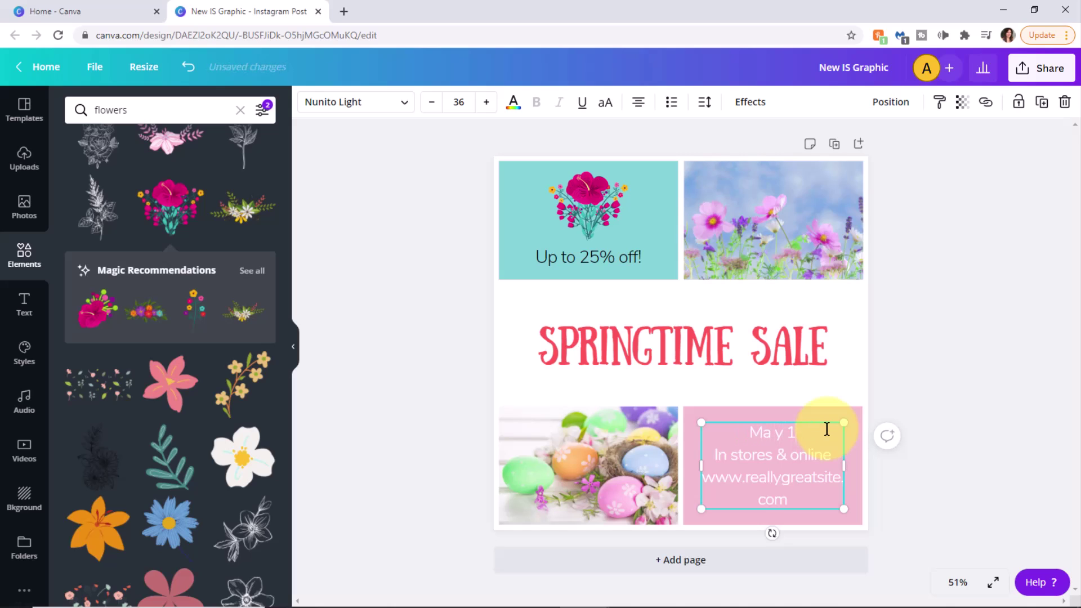
text(-10)
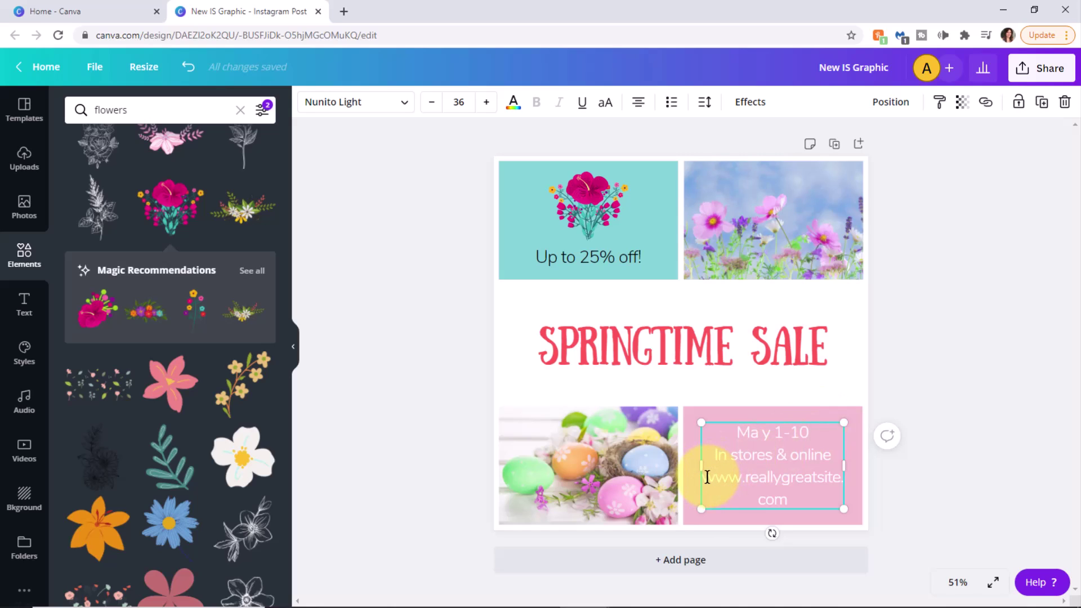
drag(705, 476, 806, 498)
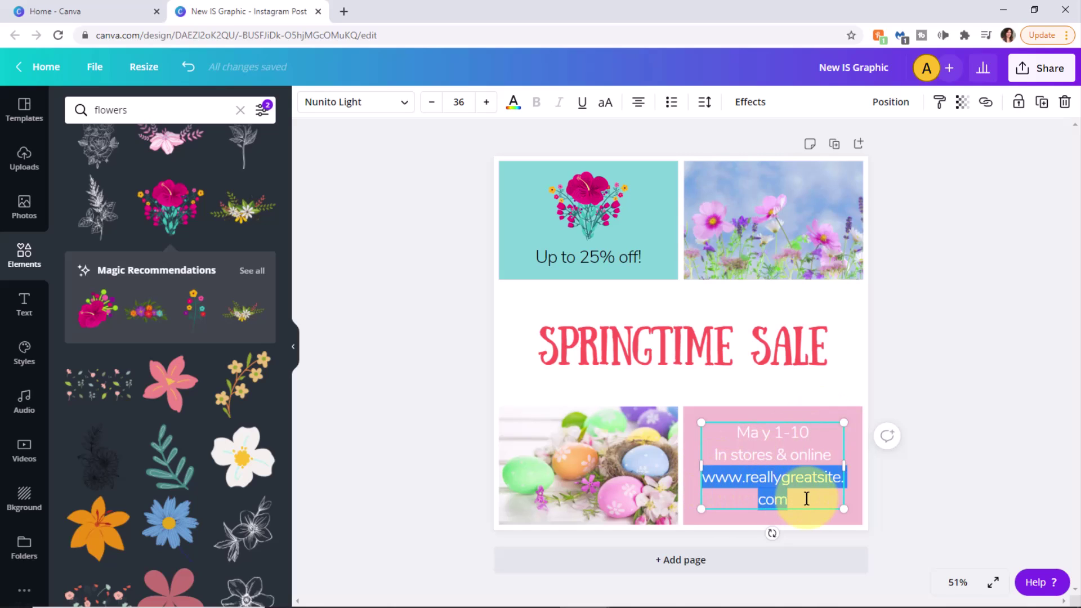
text(www)
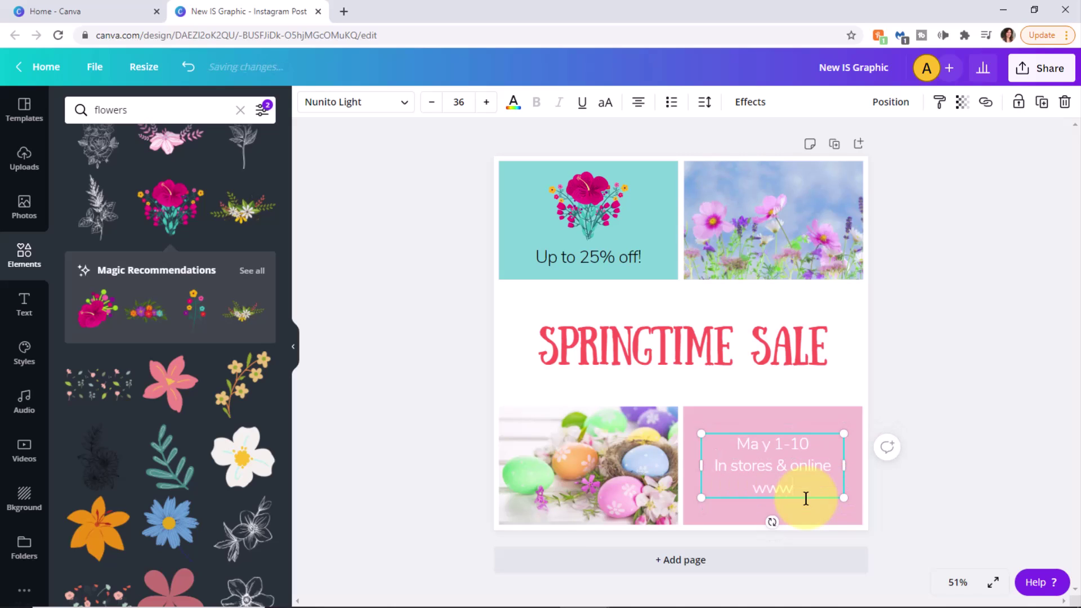
text(.)
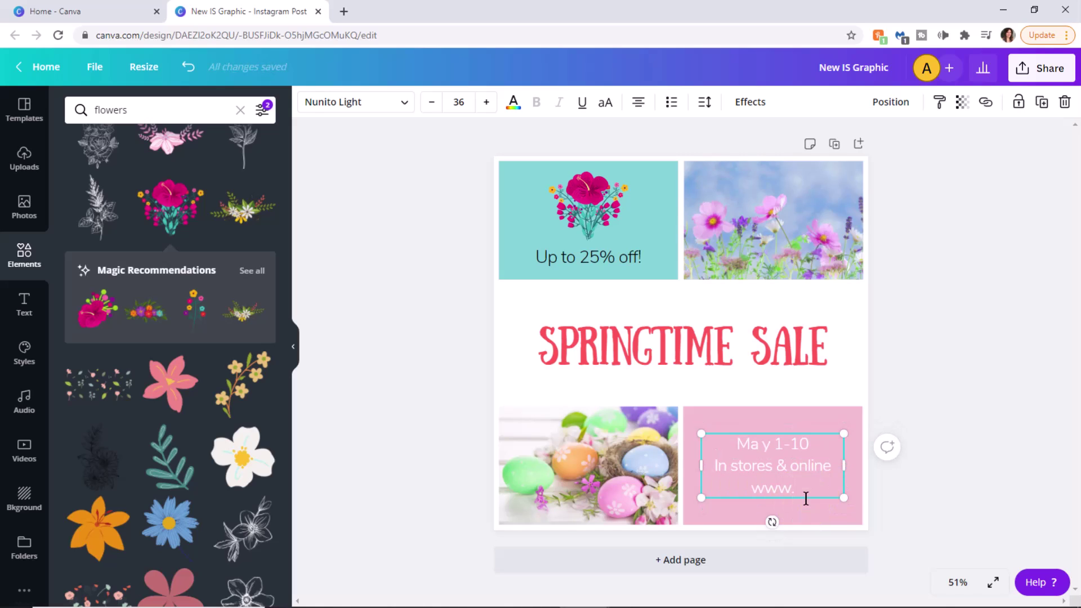
text(123)
text(store.)
text(com)
Step: Style the pink tile text black, Aileron, italic, and one point smaller at 35
drag(737, 444, 839, 490)
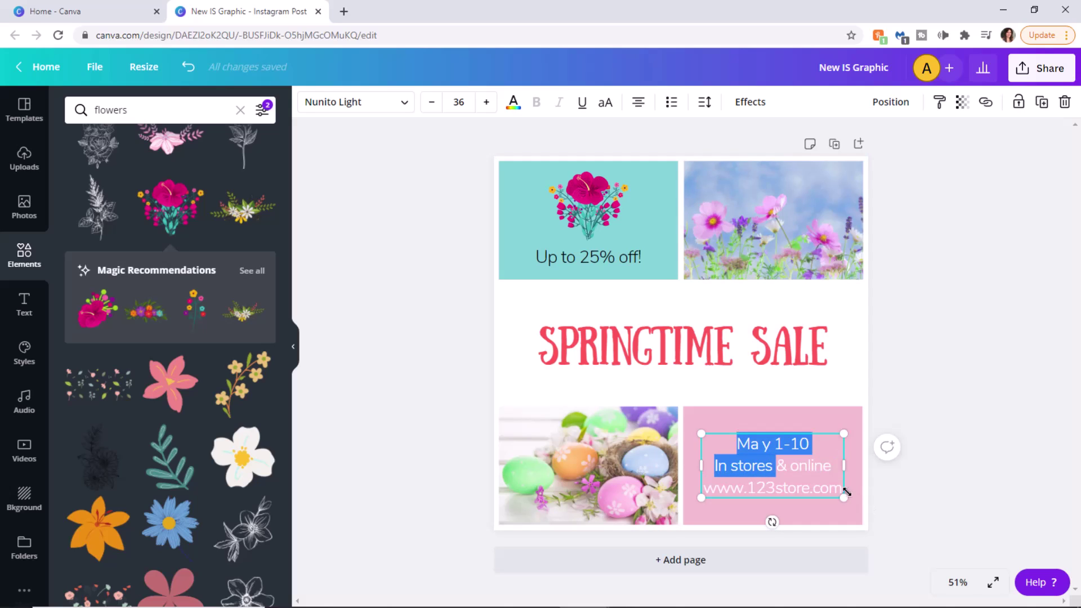
click(514, 106)
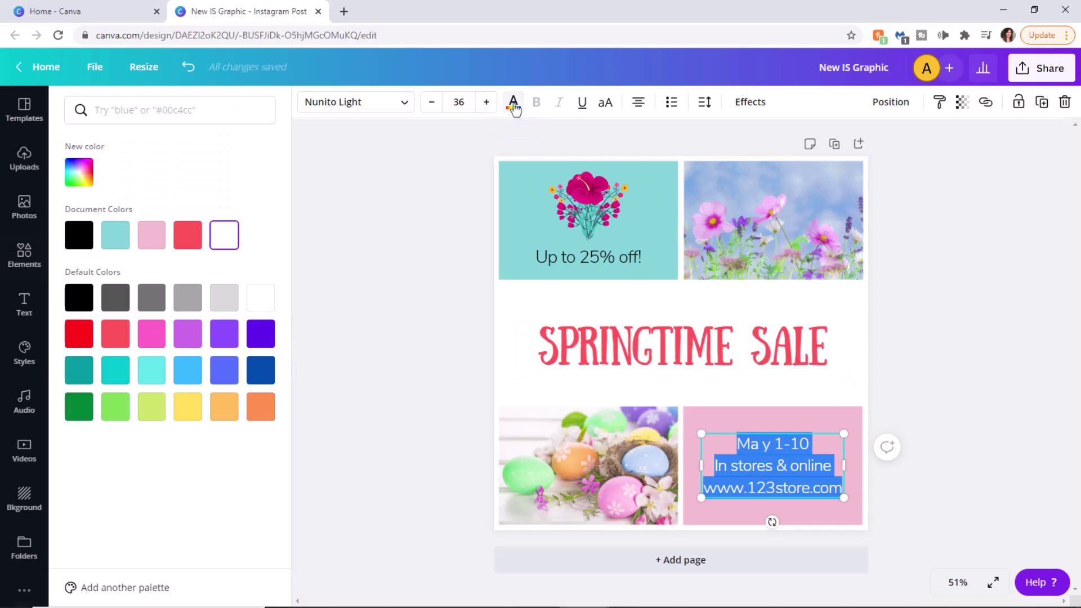
click(81, 299)
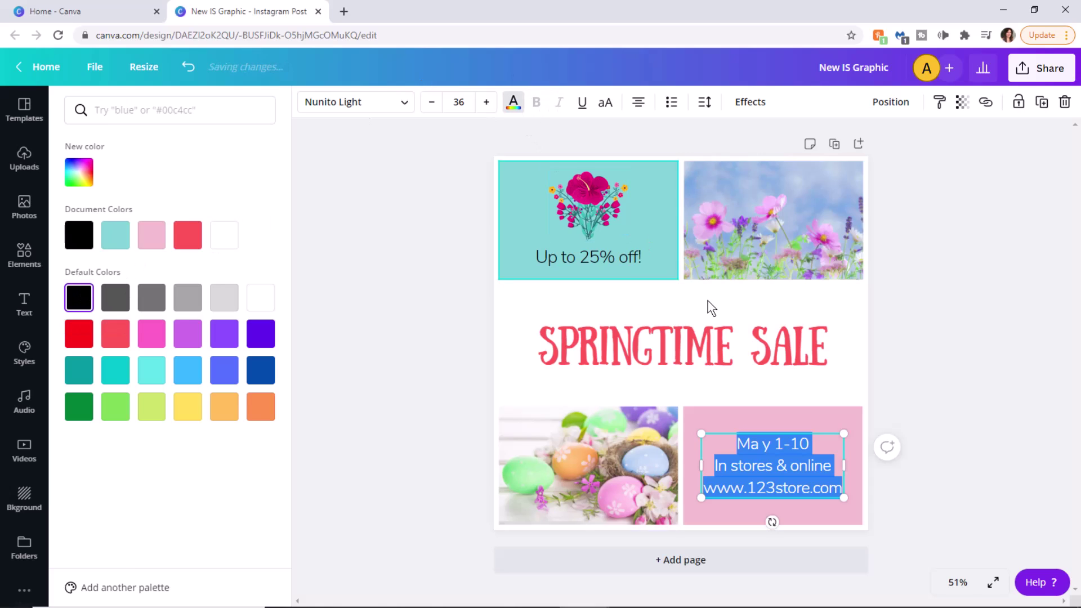
click(405, 105)
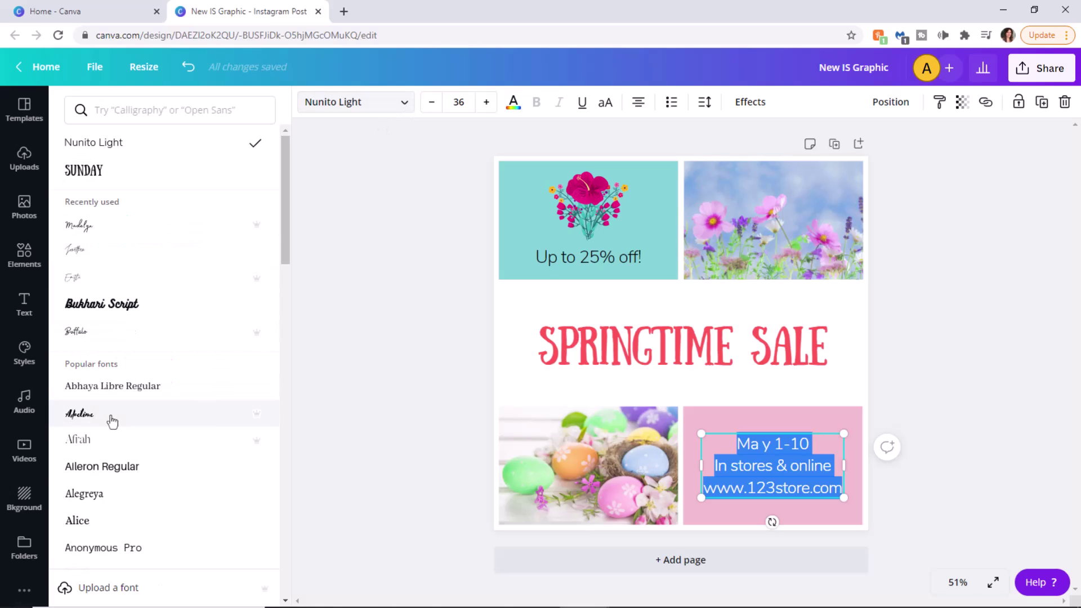
click(122, 476)
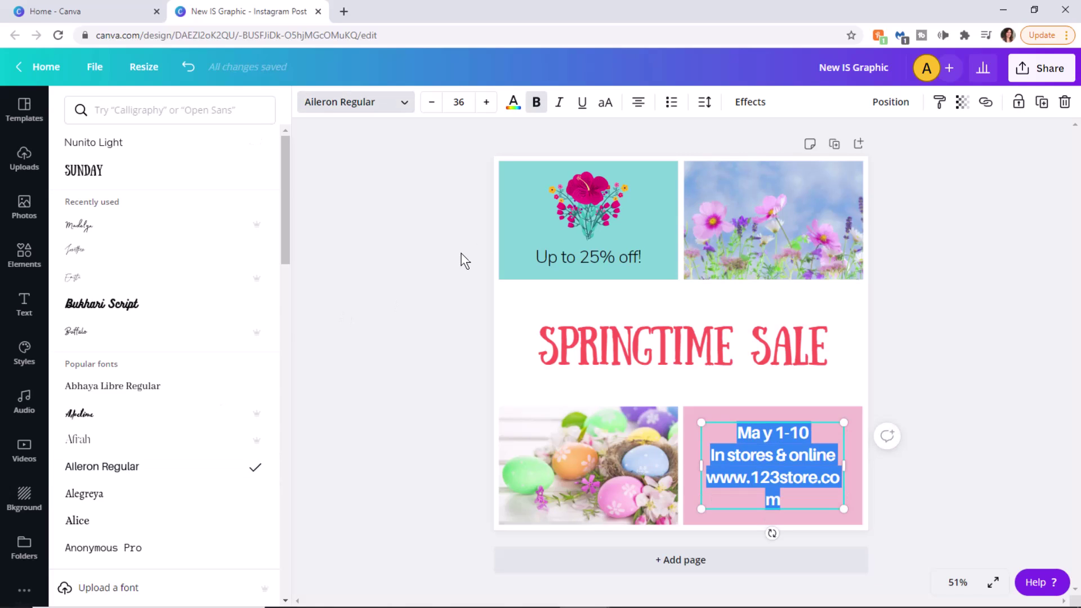
click(562, 107)
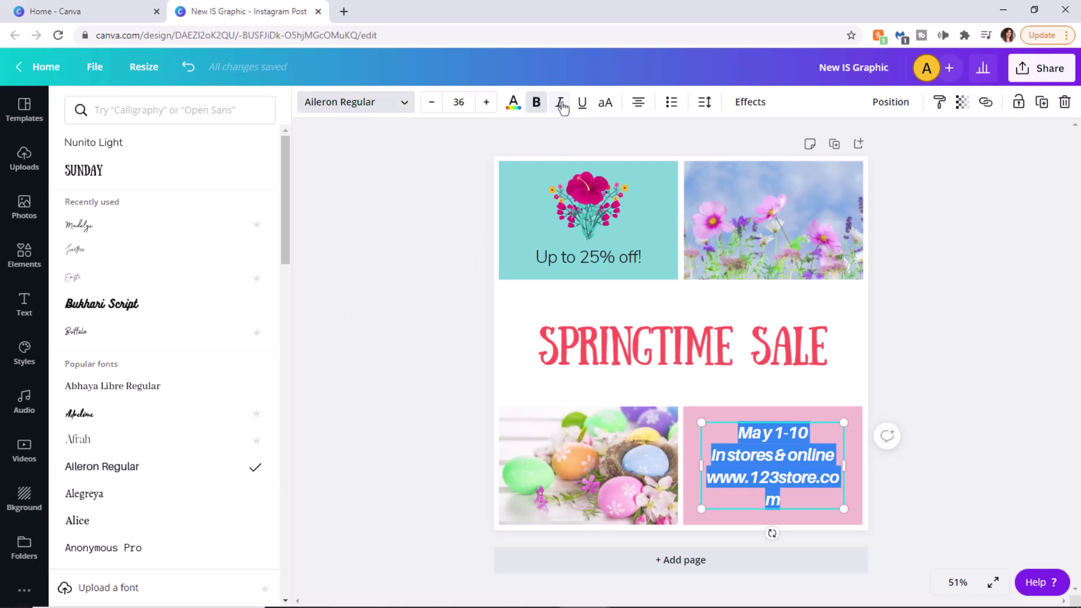
click(432, 102)
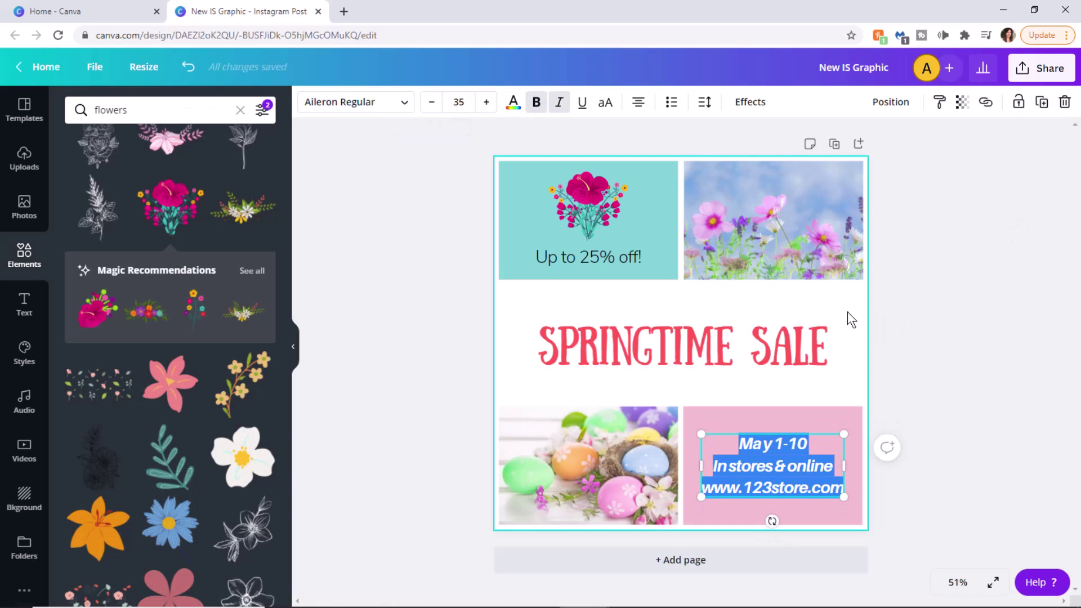
click(850, 320)
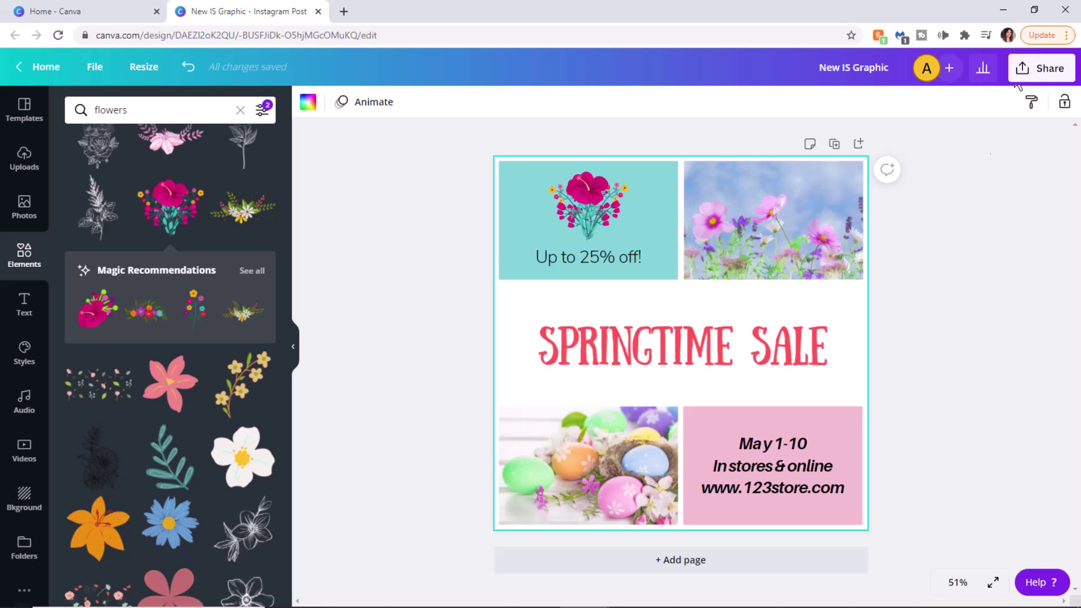
Step: Zoom the canvas view to 75% to inspect the bottom text
click(971, 163)
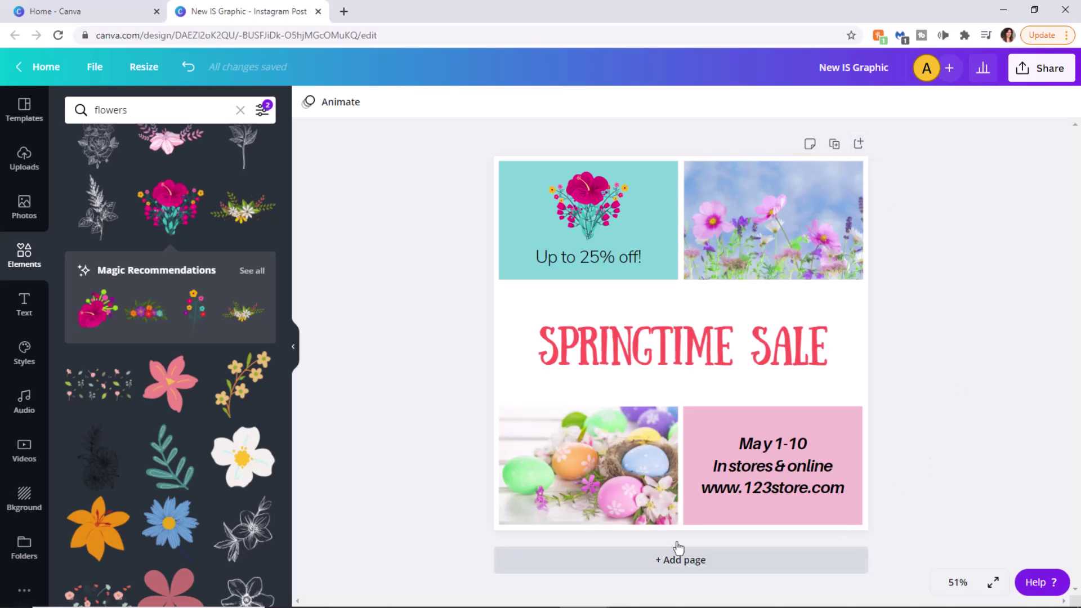
click(962, 589)
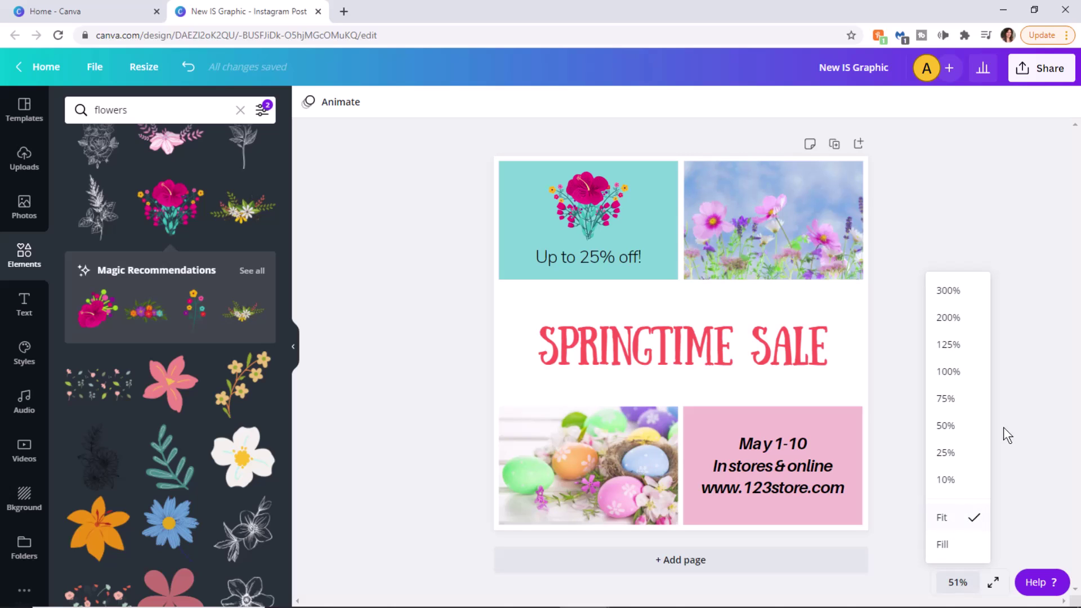
click(945, 398)
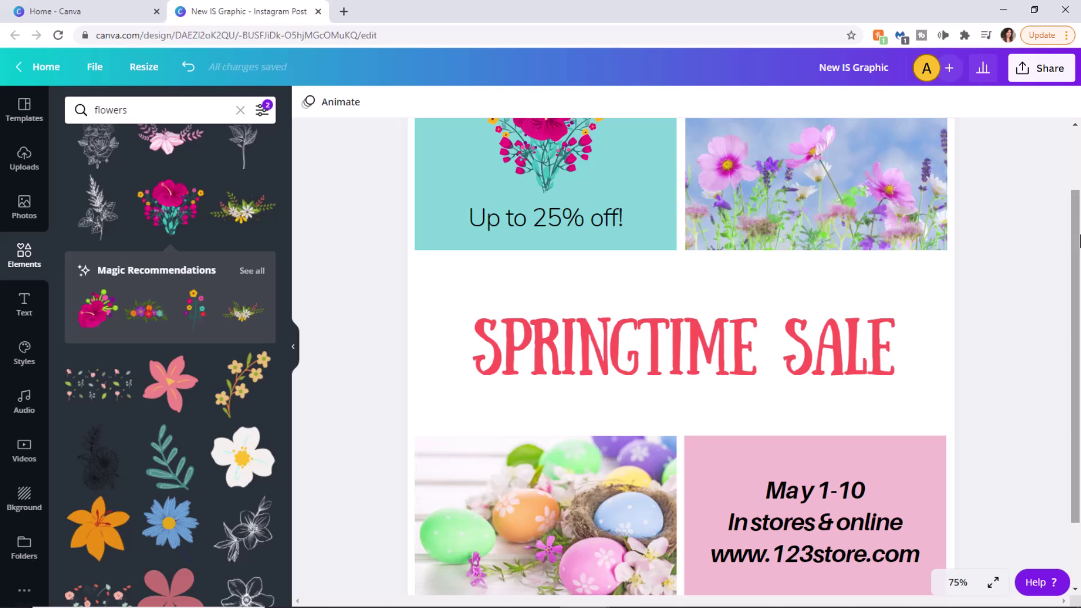
drag(1077, 242, 1077, 297)
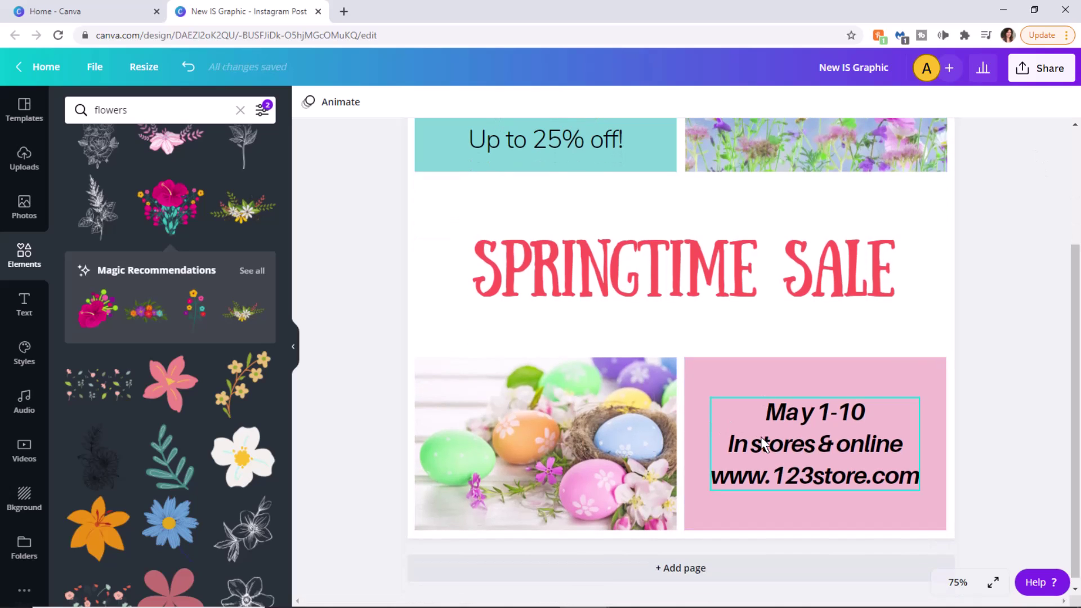
Step: Colour the pink tile's date, store and website lines coral red like the headline
click(765, 420)
double_click(775, 415)
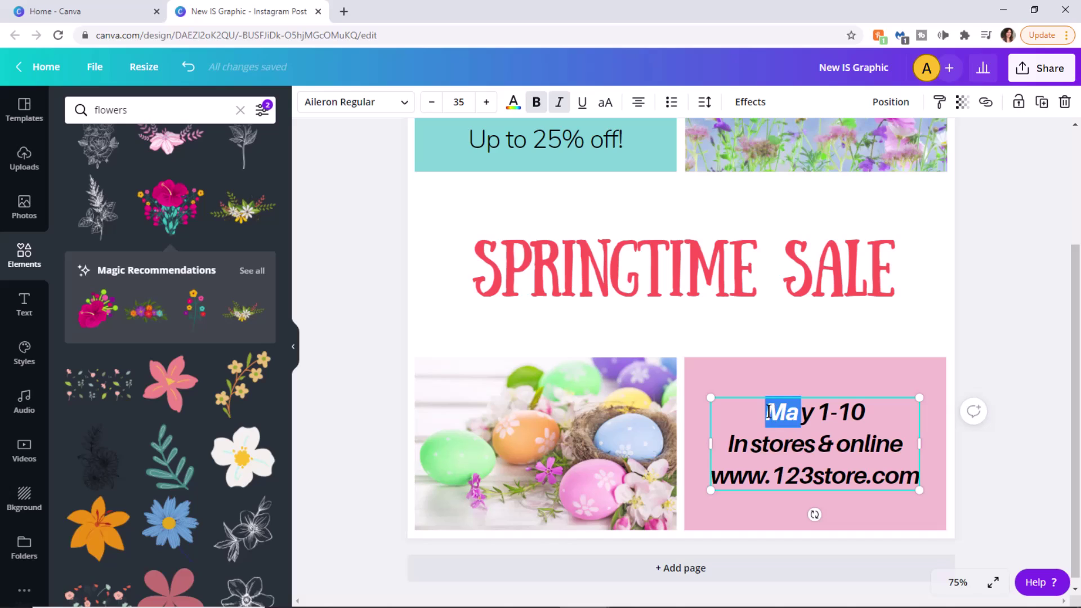
click(766, 413)
drag(766, 412, 814, 507)
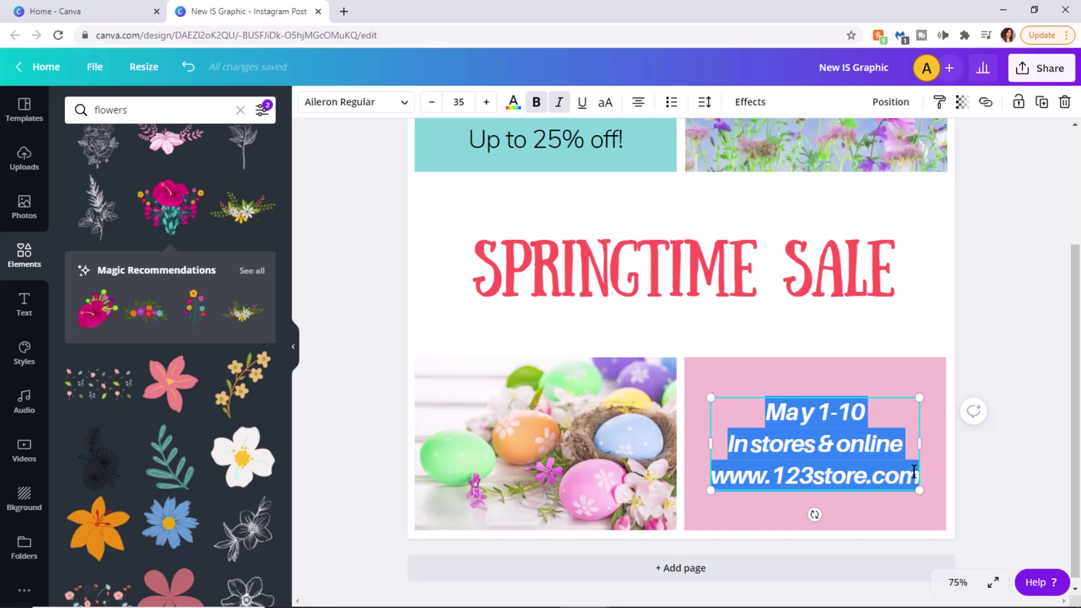
click(786, 412)
drag(765, 413, 919, 476)
click(513, 101)
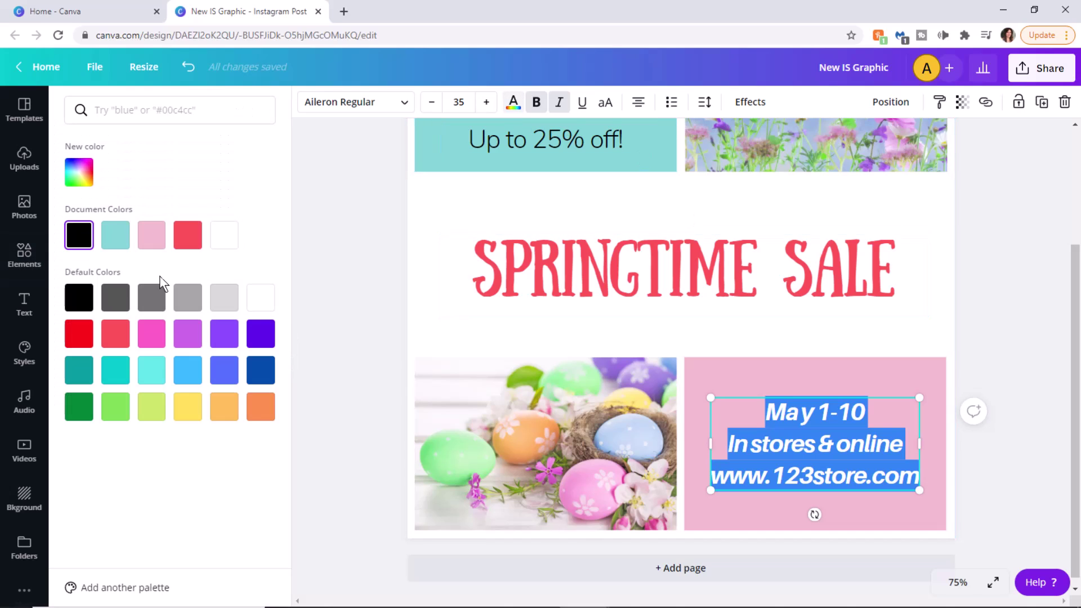
click(110, 342)
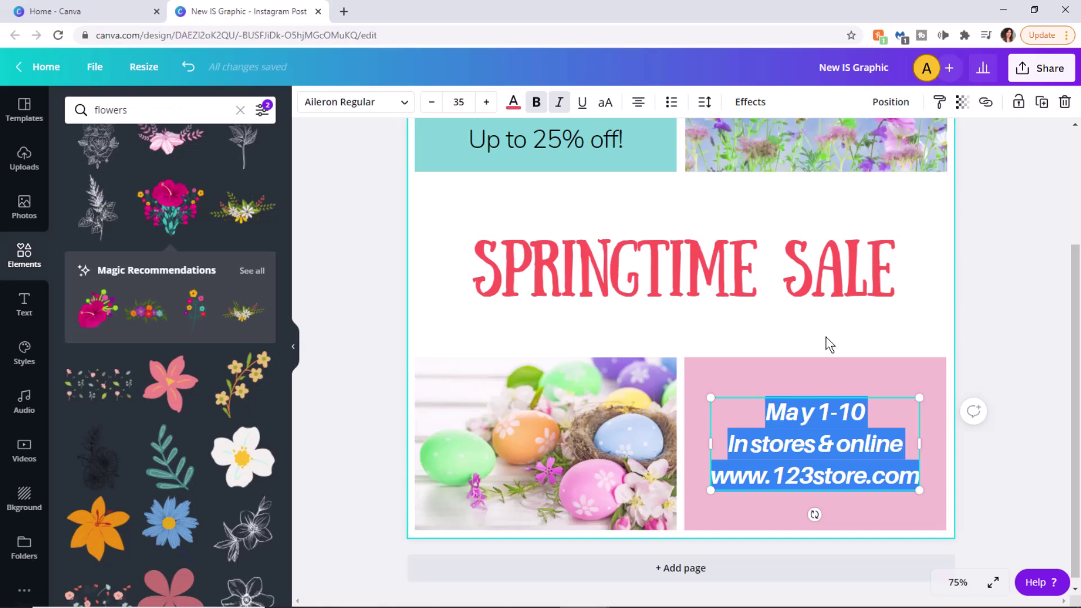
click(826, 343)
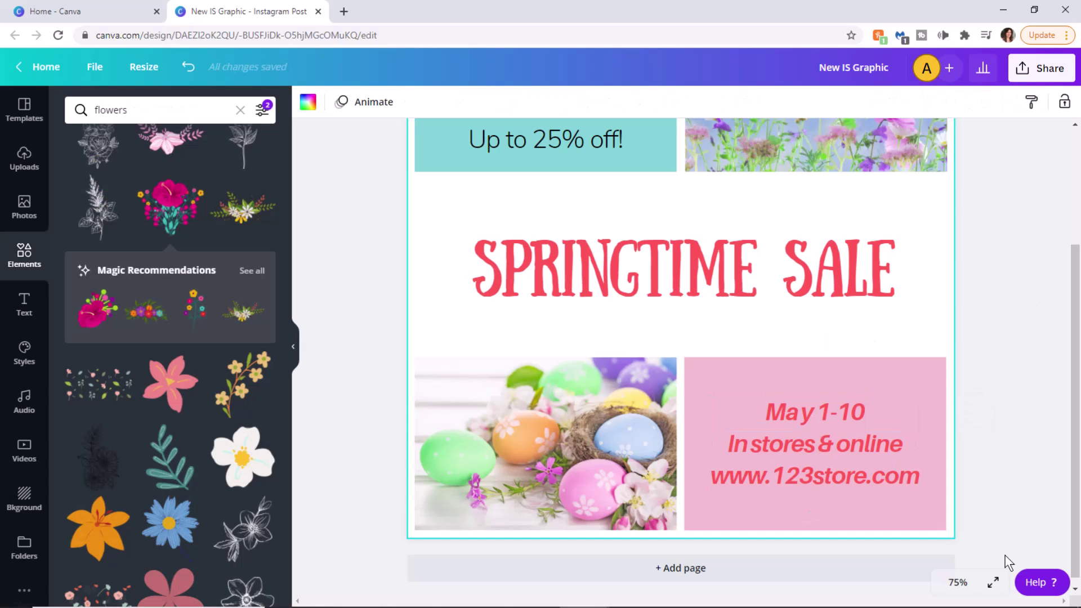
click(995, 585)
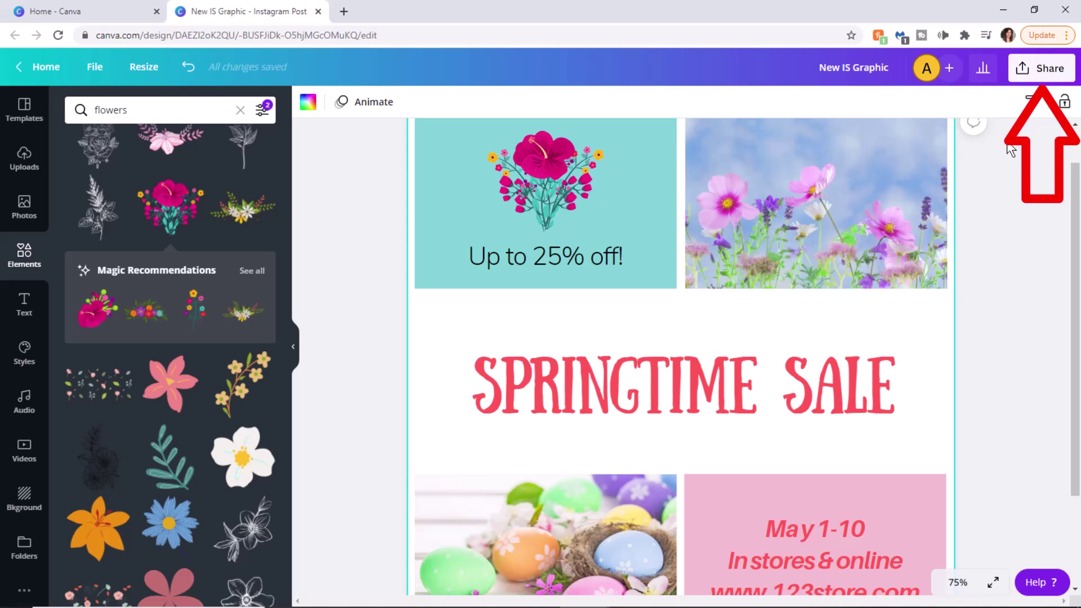
Step: Download the post from Share > Download with the file type changed from PNG to JPG
click(1042, 67)
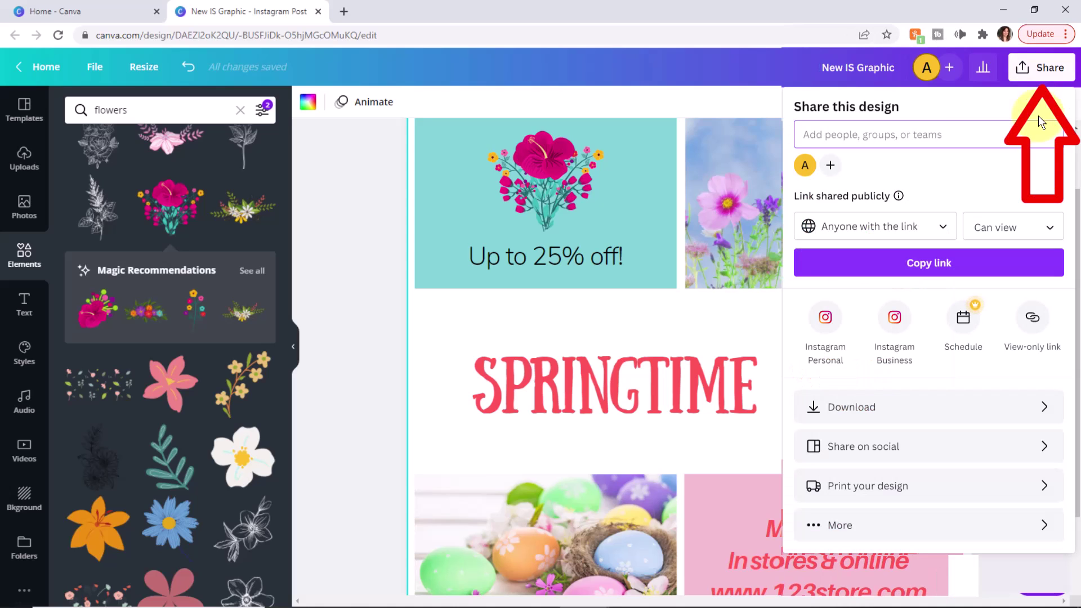
click(1042, 409)
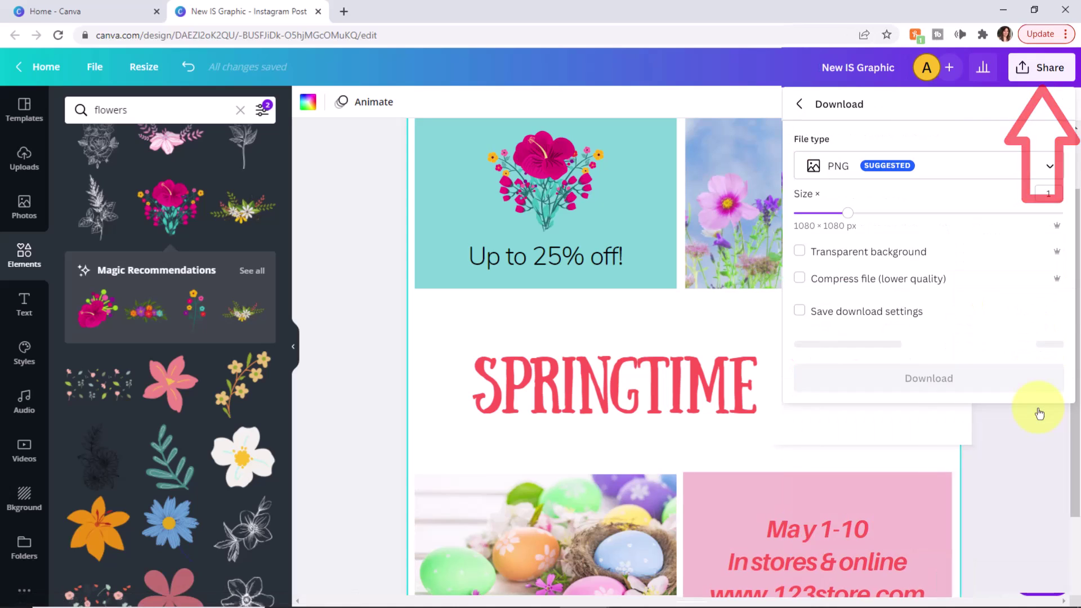
click(1053, 169)
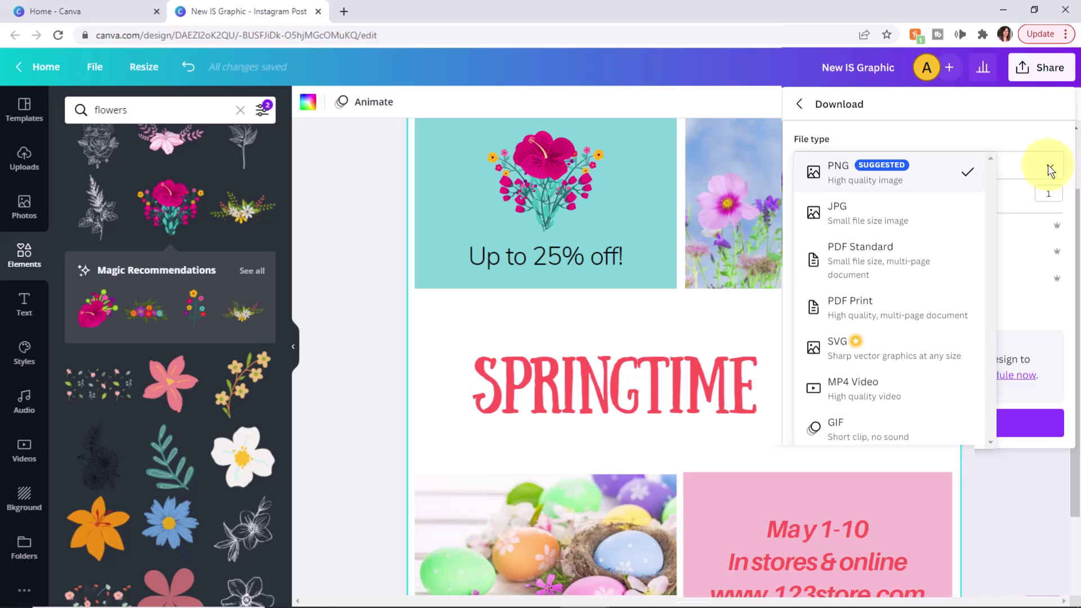
click(866, 218)
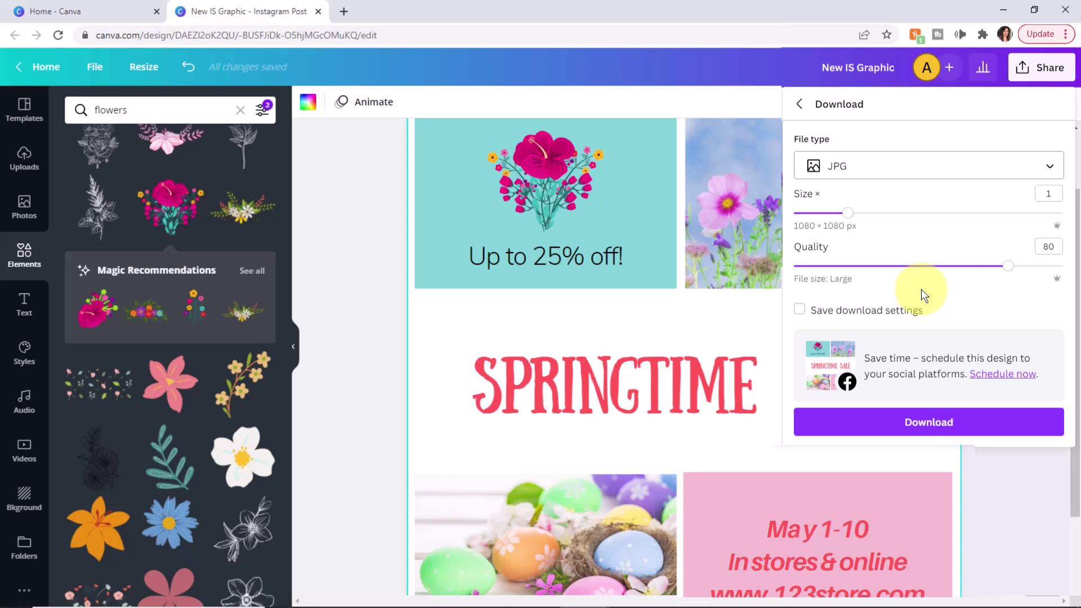
click(929, 422)
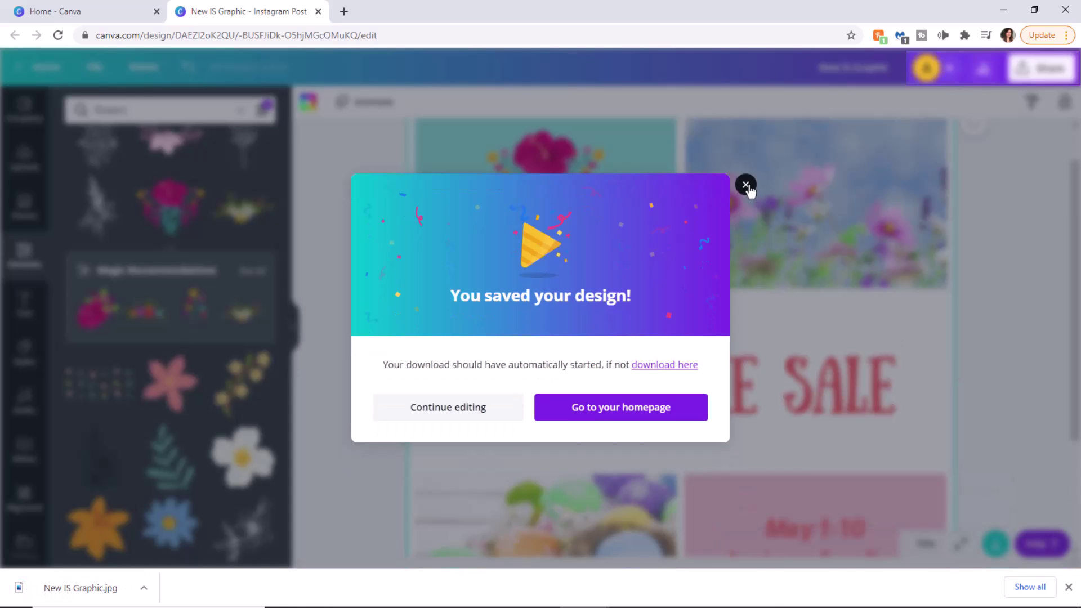
Step: Dismiss the 'You saved your design!' dialog and close the design's browser tab
click(747, 185)
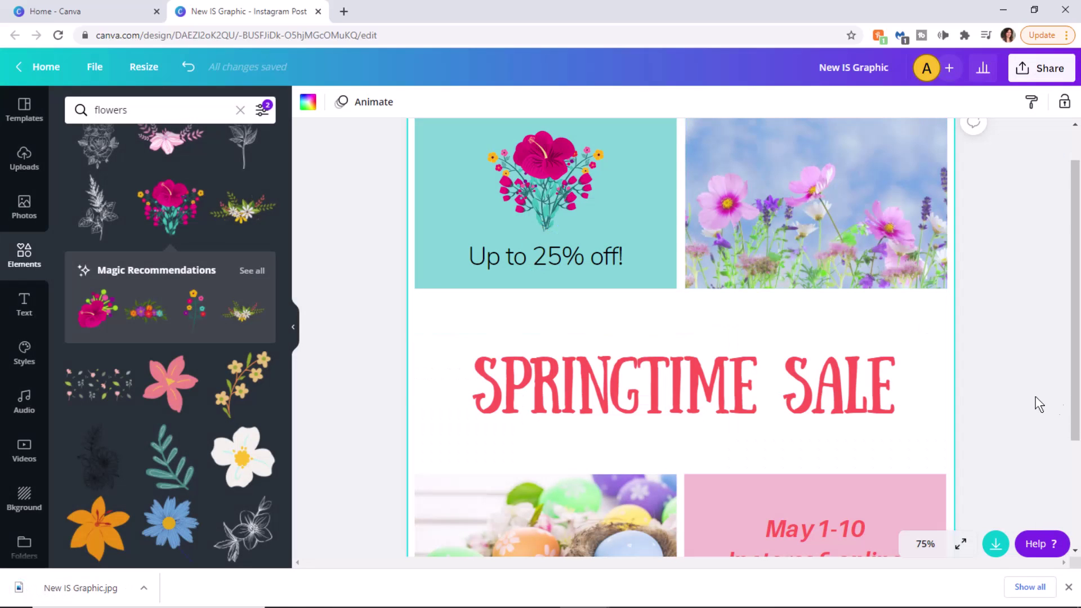
click(319, 12)
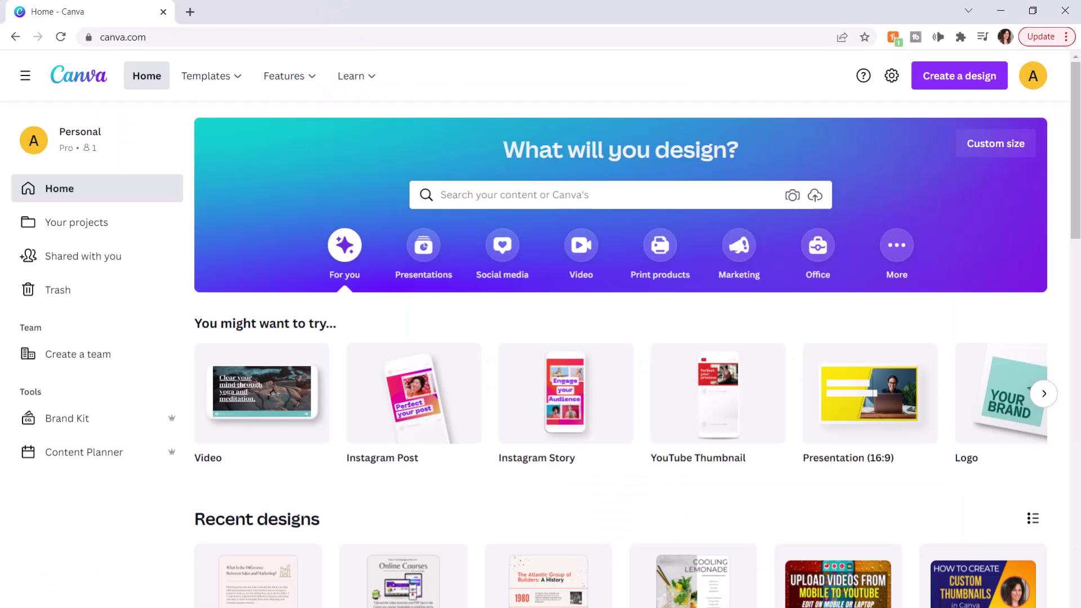